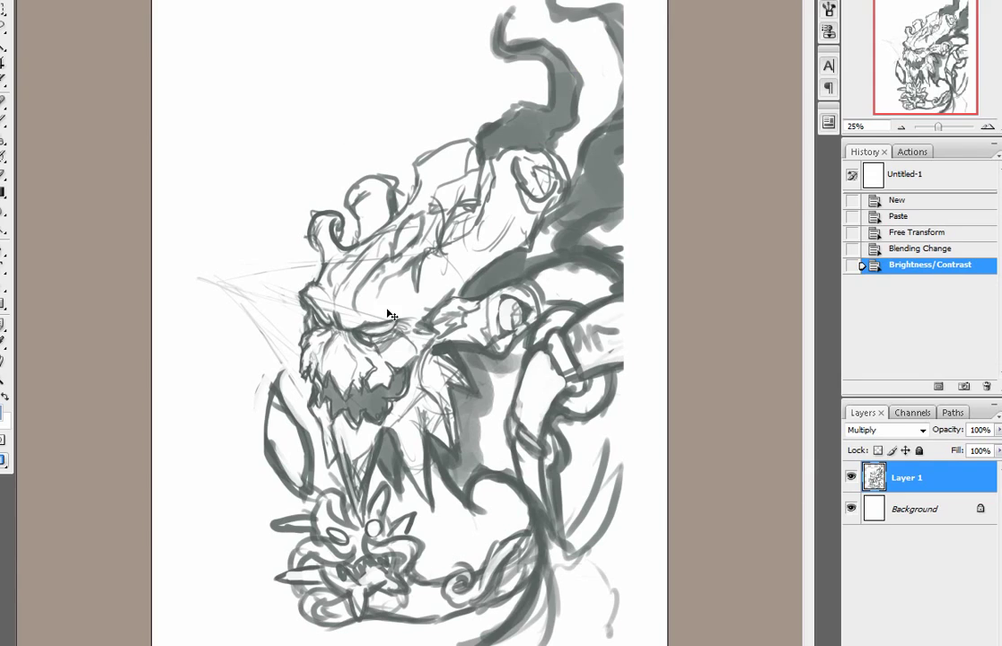
Add a new empty layer directly above the Background, beneath the sketch layer
click(987, 127)
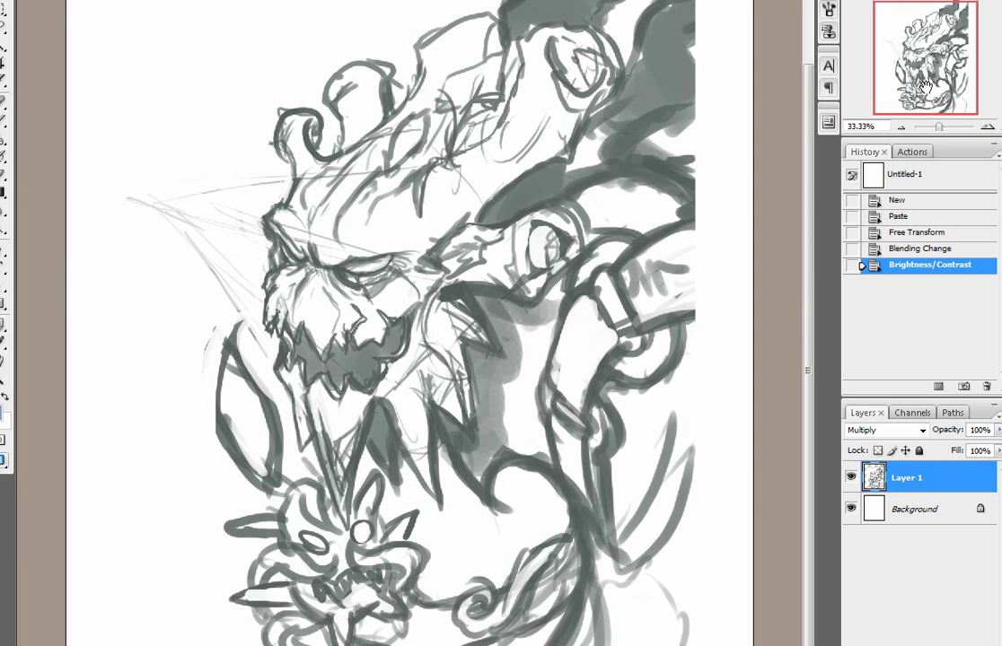
click(898, 508)
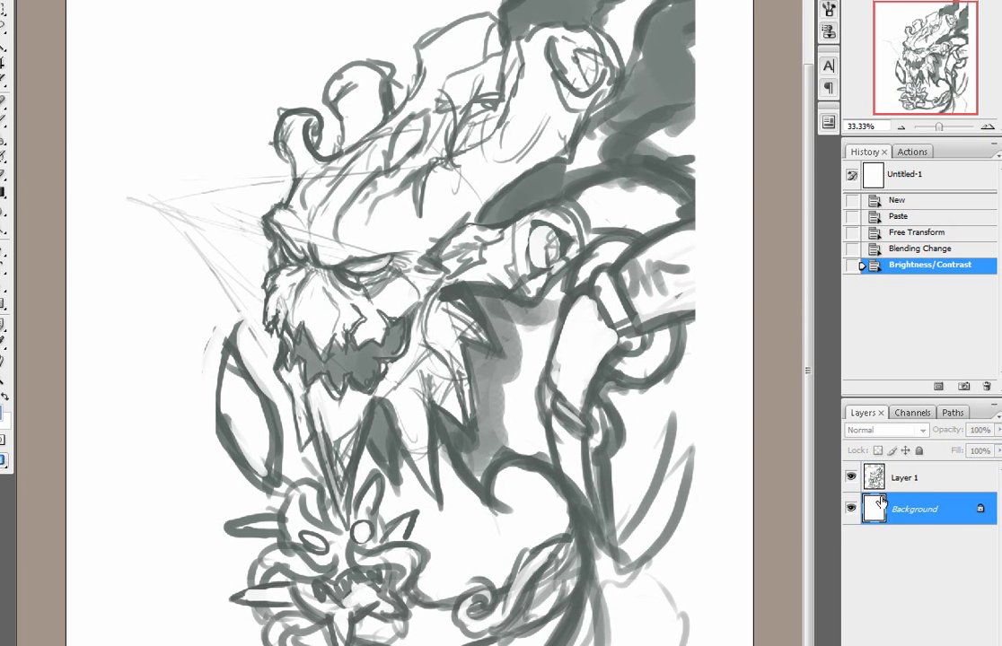
key(ctrl+shift+n)
key(Return)
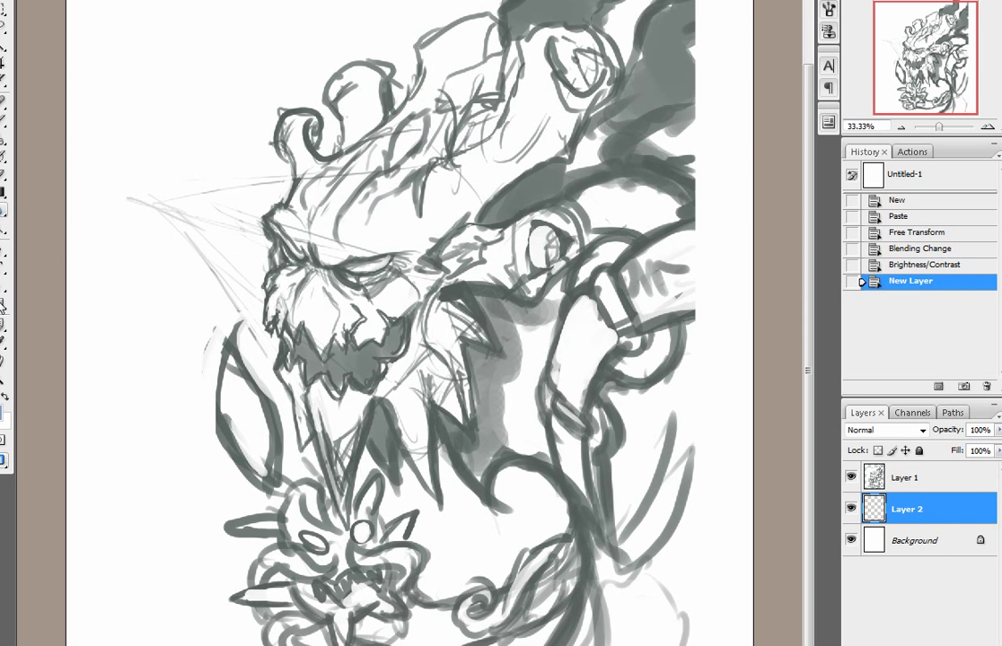
Choose a light tan foreground colour and fill another new layer directly above the Background with it
click(4, 416)
drag(494, 211, 493, 308)
click(628, 132)
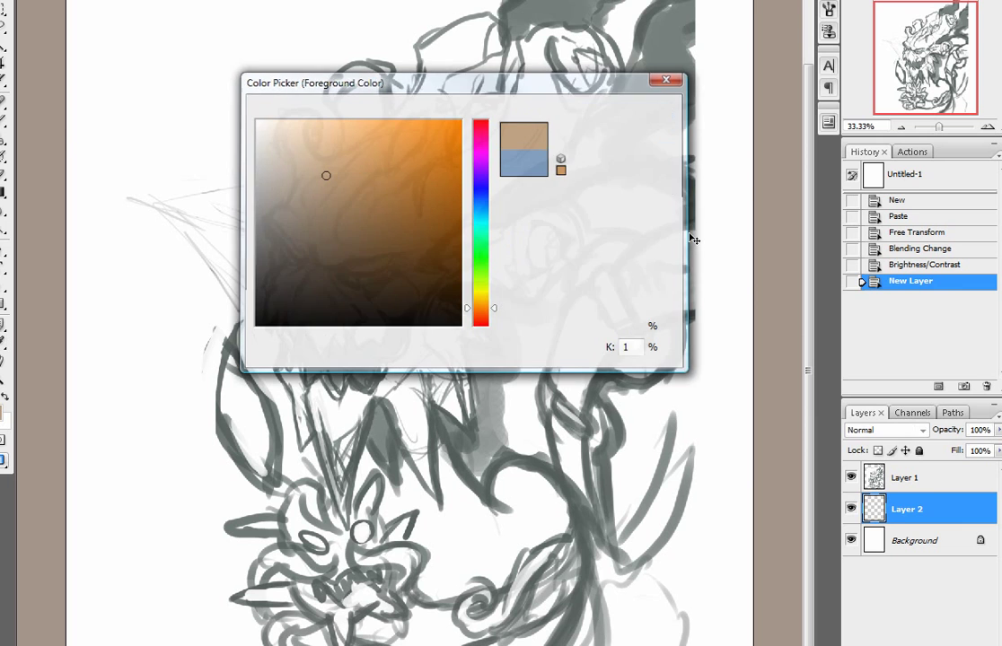
click(900, 547)
key(ctrl+shift+n)
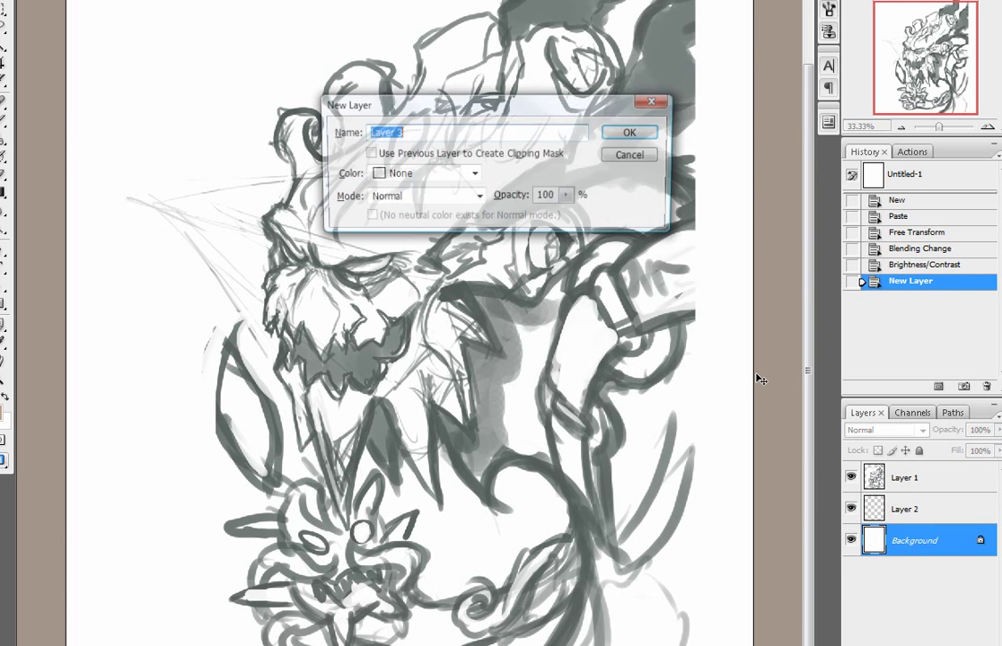
key(Return)
key(shift+BackSpace)
key(Return)
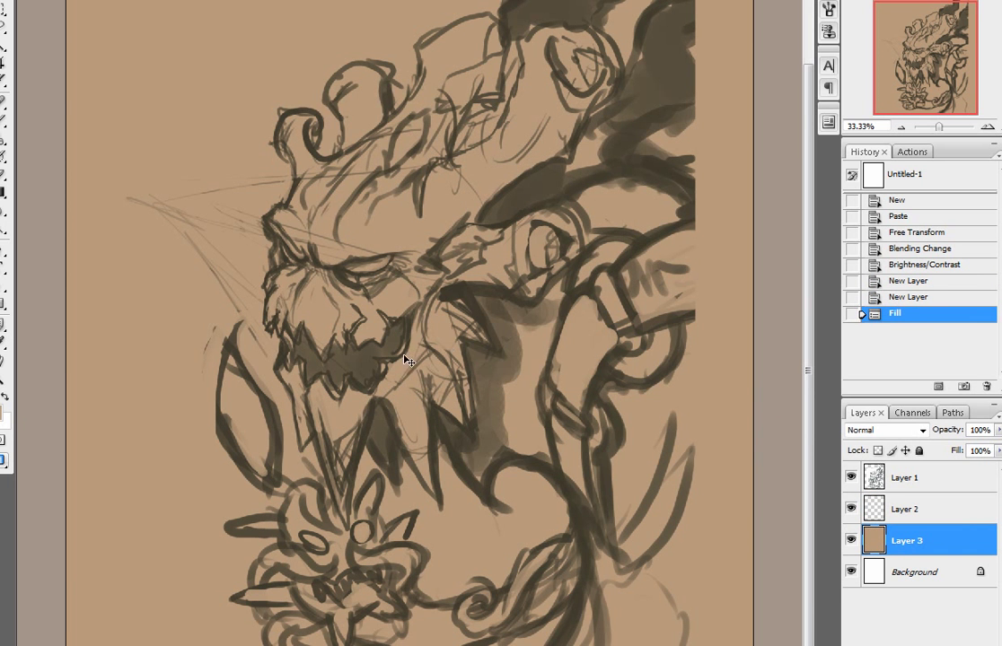
Set the foreground colour to the dark reddish brown 48241b
click(2, 417)
drag(328, 235, 386, 252)
drag(491, 309, 489, 318)
drag(422, 251, 388, 266)
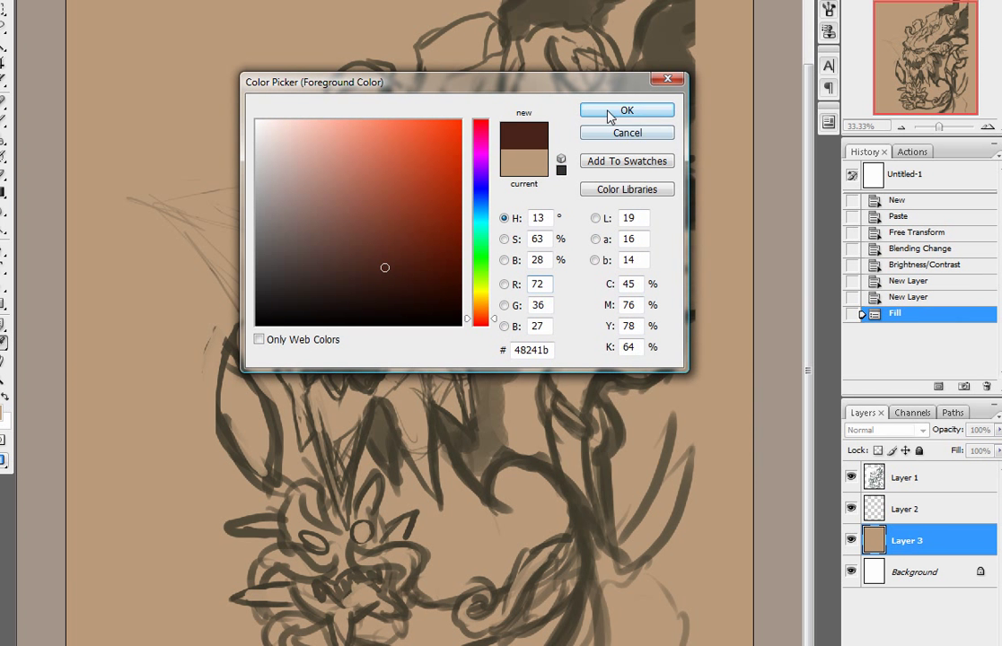
click(626, 110)
Try the sketch layer, Layer 1, in Normal blending mode for comparison, and set it back to Multiply
click(919, 509)
click(914, 478)
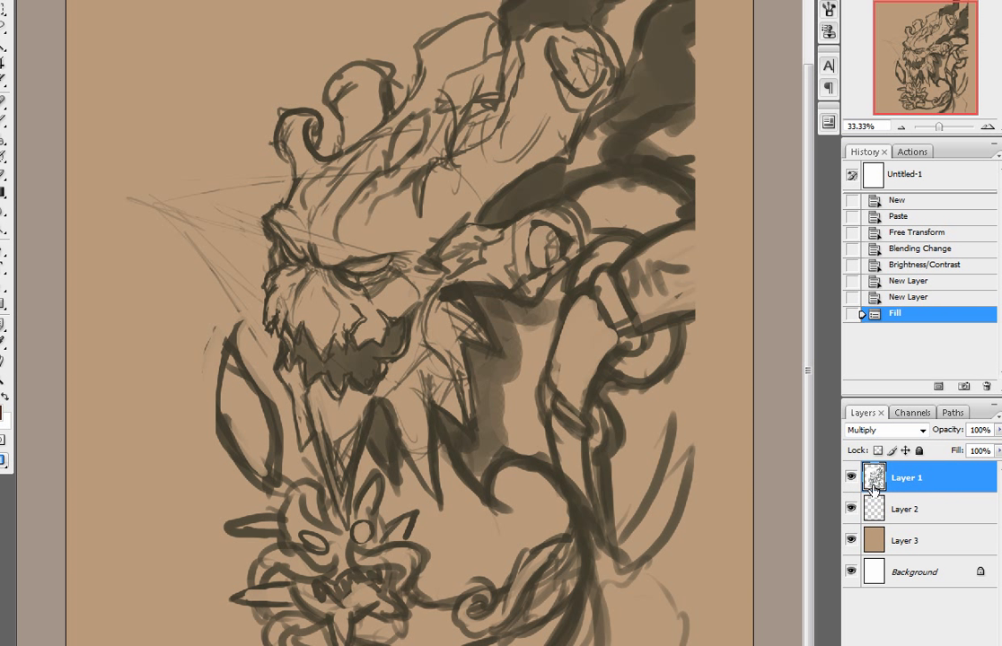
click(897, 436)
click(897, 436)
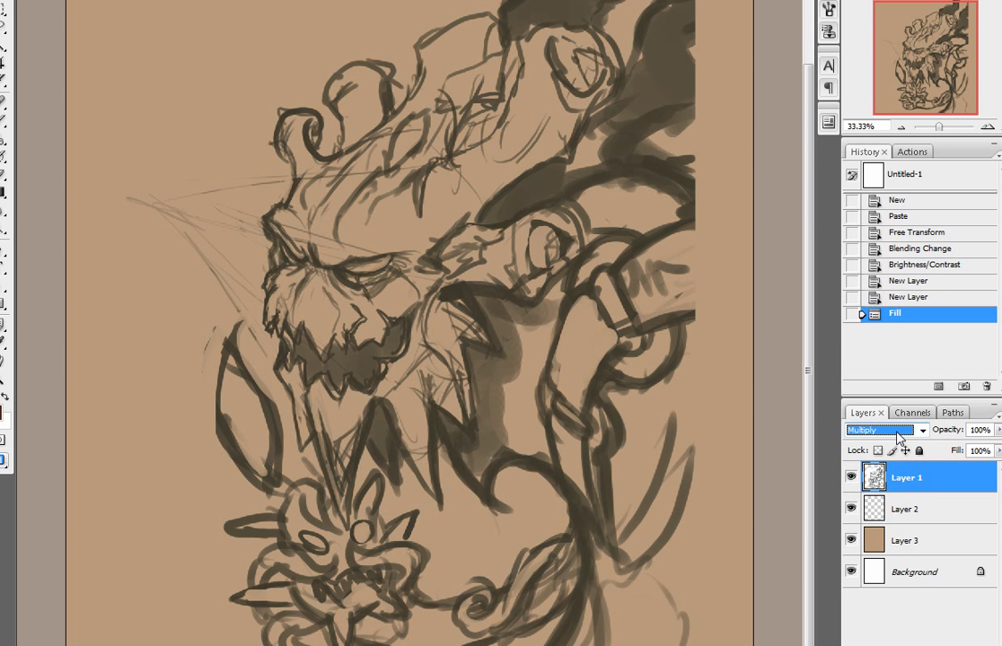
click(922, 431)
click(862, 40)
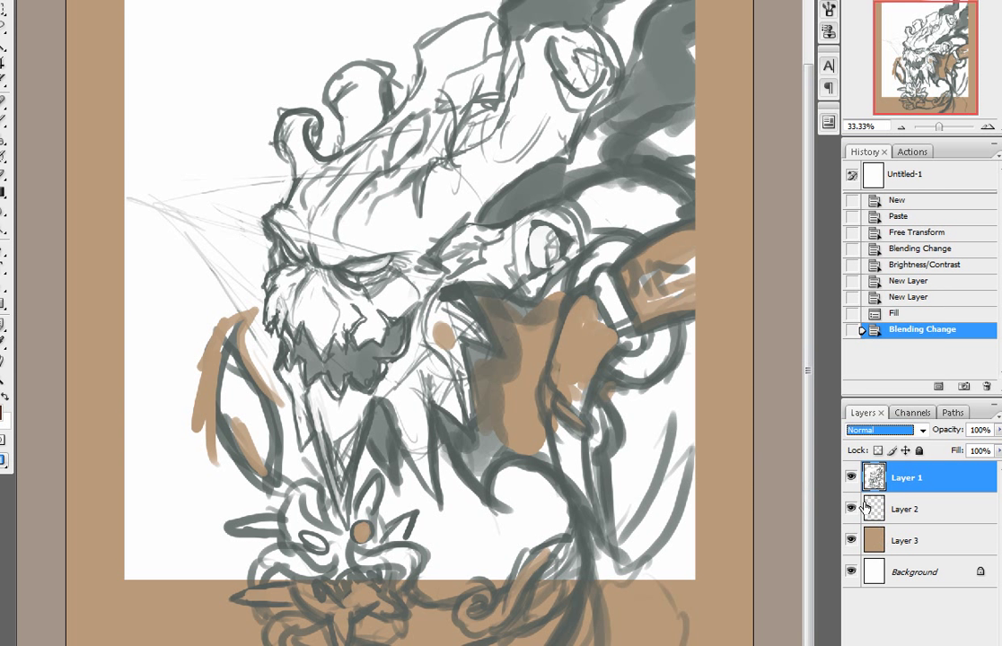
click(915, 582)
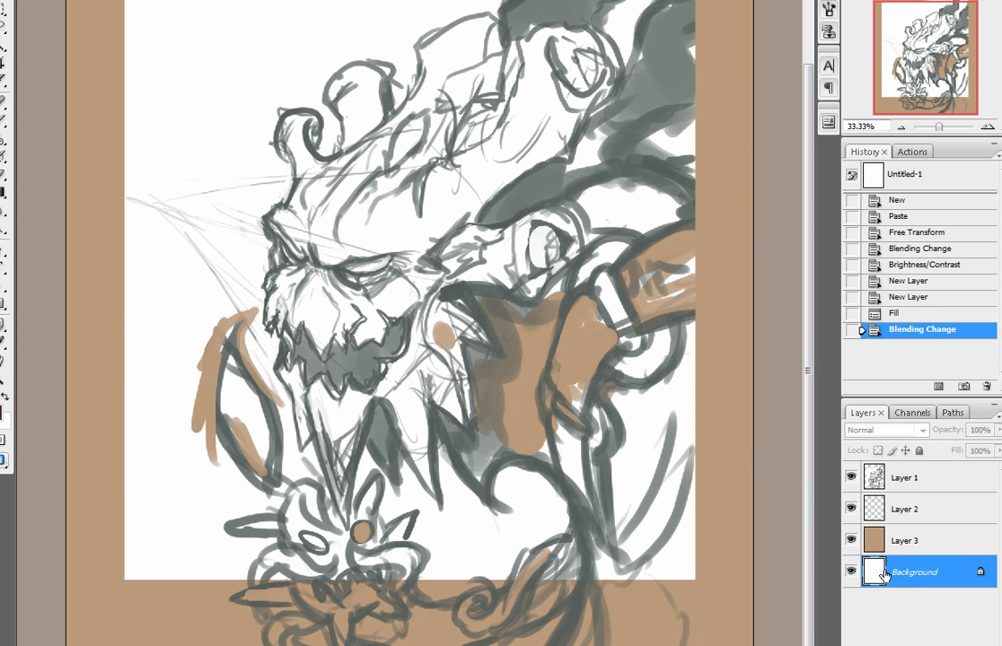
click(902, 482)
click(879, 434)
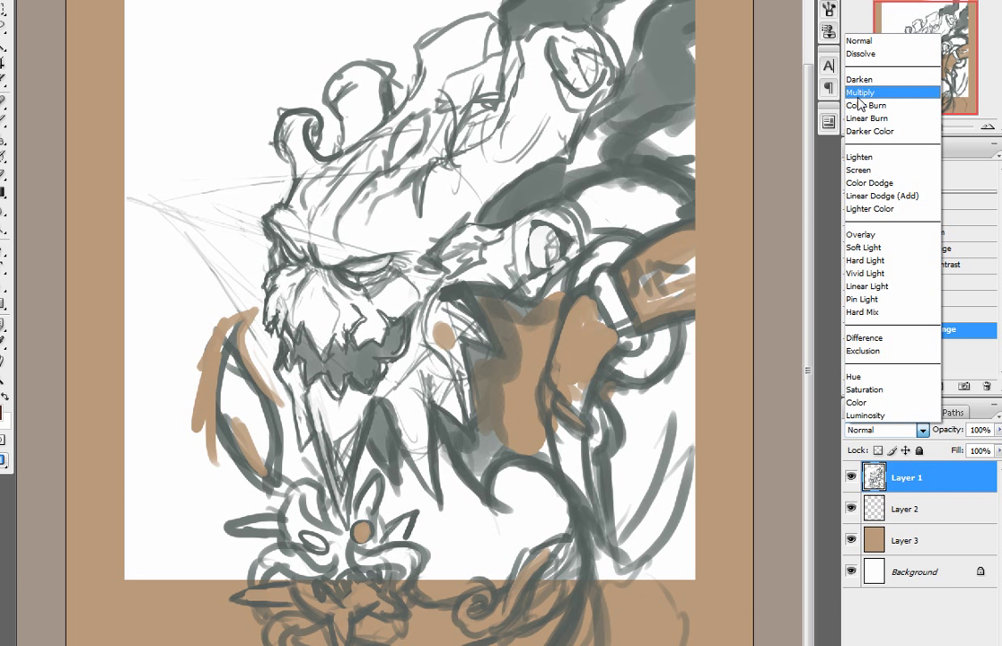
click(859, 93)
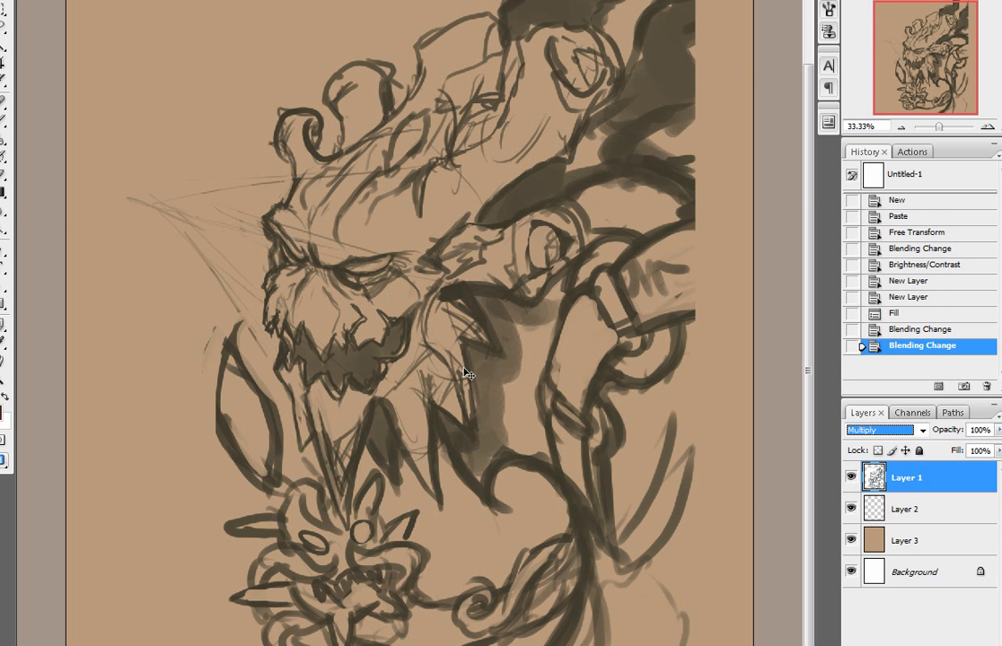
On Layer 2, adjust the soft brush size and paint a small dark brown patch on the creature's forehead
click(912, 541)
click(909, 513)
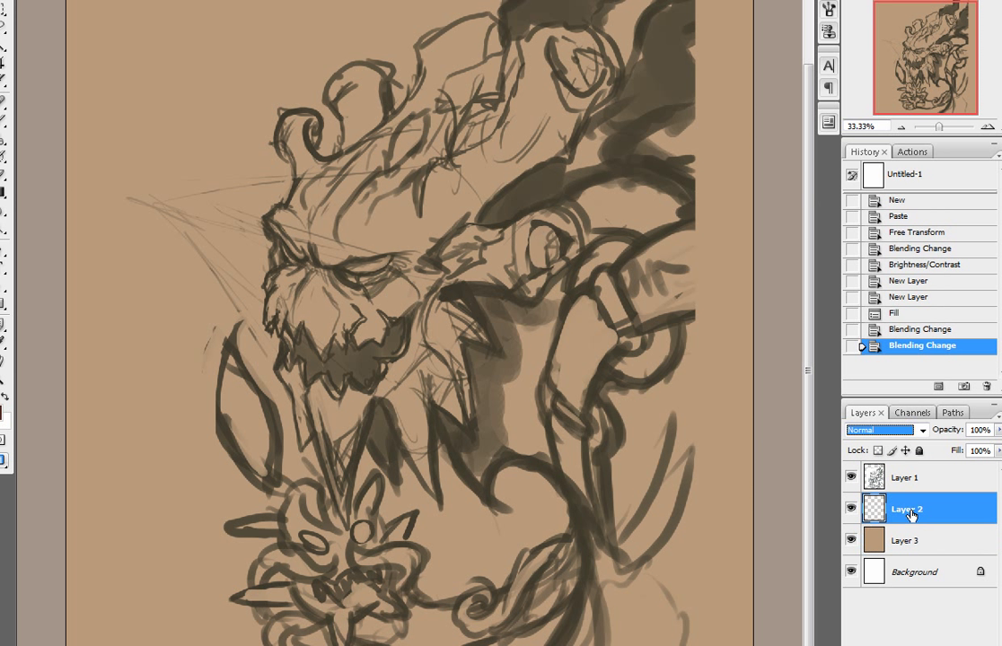
click(852, 510)
click(852, 510)
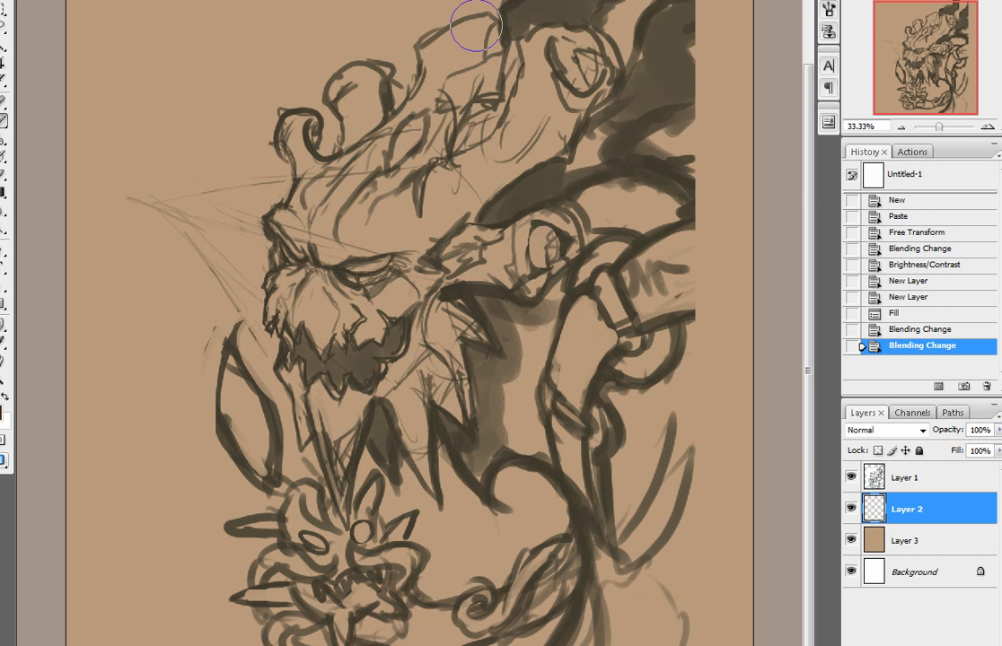
key(bracketright)
key(bracketright)
key(bracketright)
key(bracketright)
key(bracketright)
key(bracketleft)
key(bracketleft)
key(bracketleft)
key(bracketright)
key(bracketright)
key(bracketright)
key(bracketleft)
key(bracketleft)
key(bracketleft)
key(bracketright)
key(bracketright)
key(bracketright)
key(bracketright)
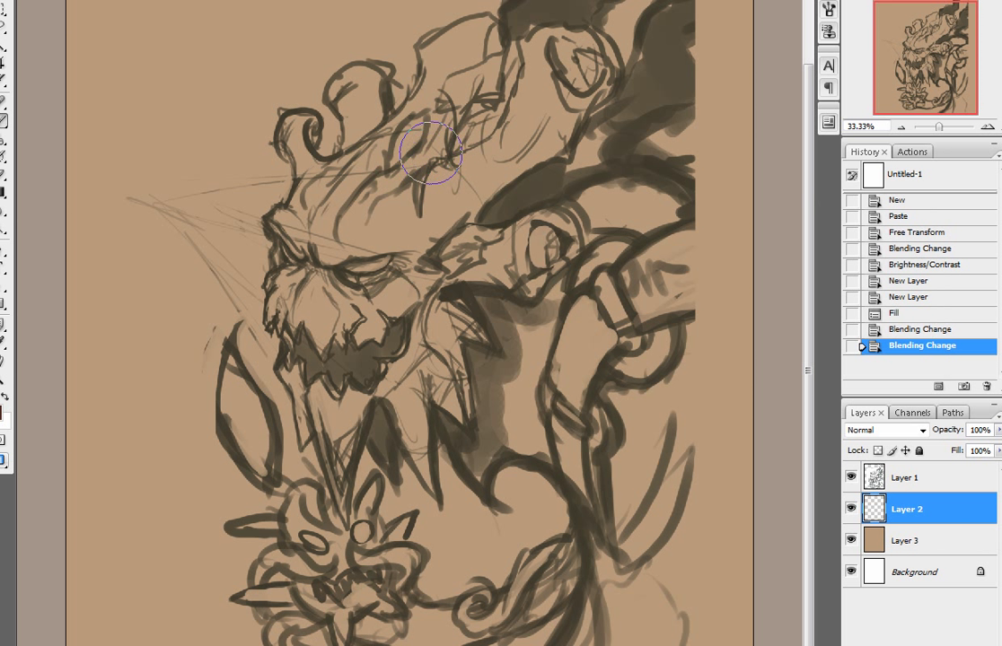
key(bracketleft)
key(bracketleft)
key(bracketleft)
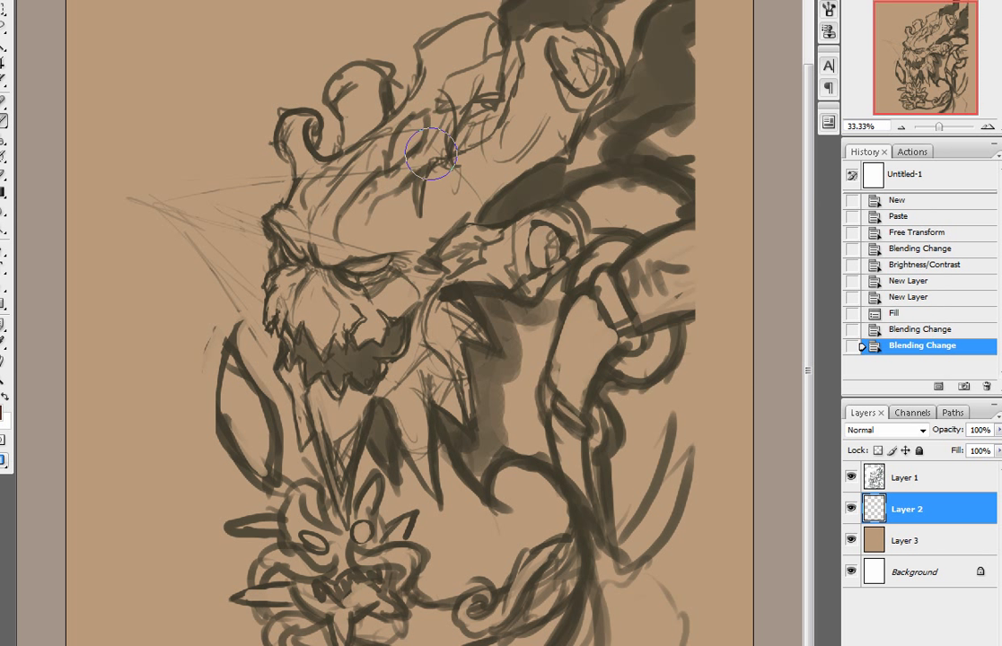
key(bracketright)
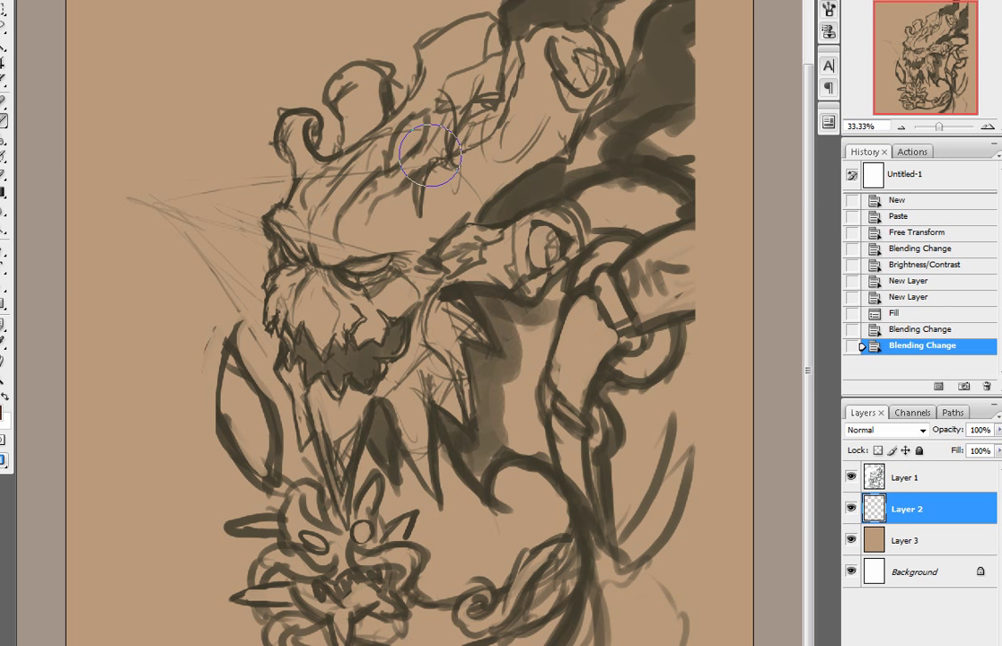
key(bracketright)
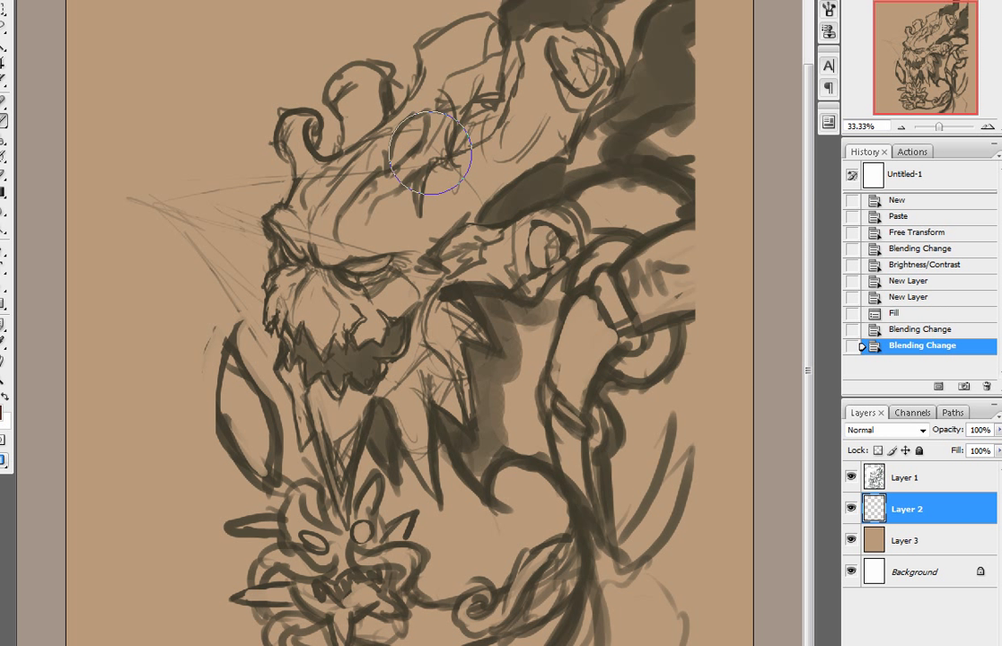
mouse_move(398, 208)
mouse_down()
mouse_move(386, 224)
mouse_move(414, 210)
mouse_up()
drag(377, 217, 422, 207)
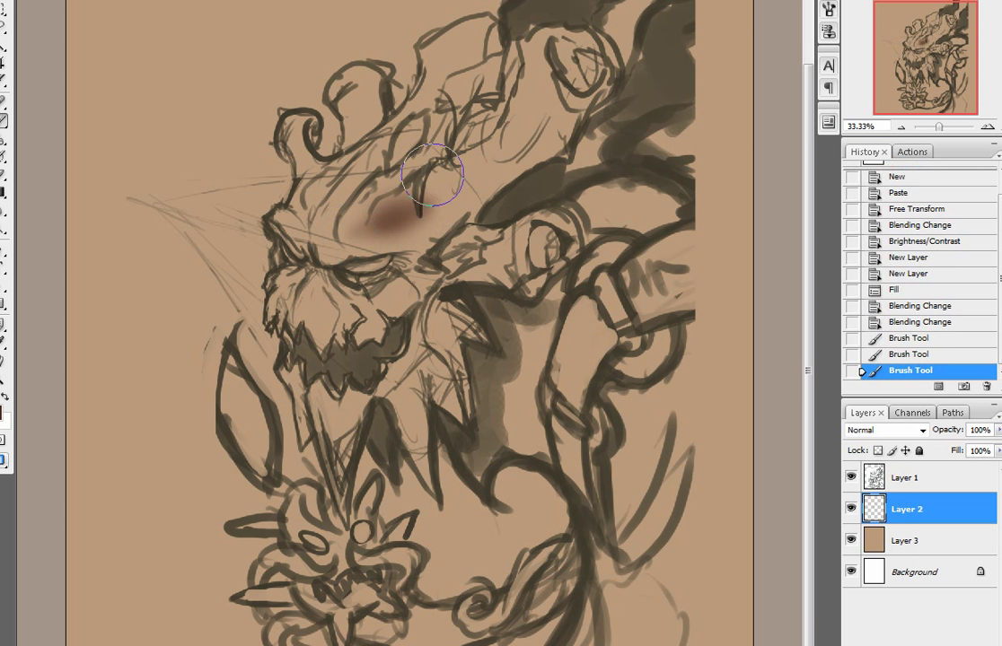
Switch to a small hard round brush and paint dark brown strokes from the forehead back along the head
right_click(132, 65)
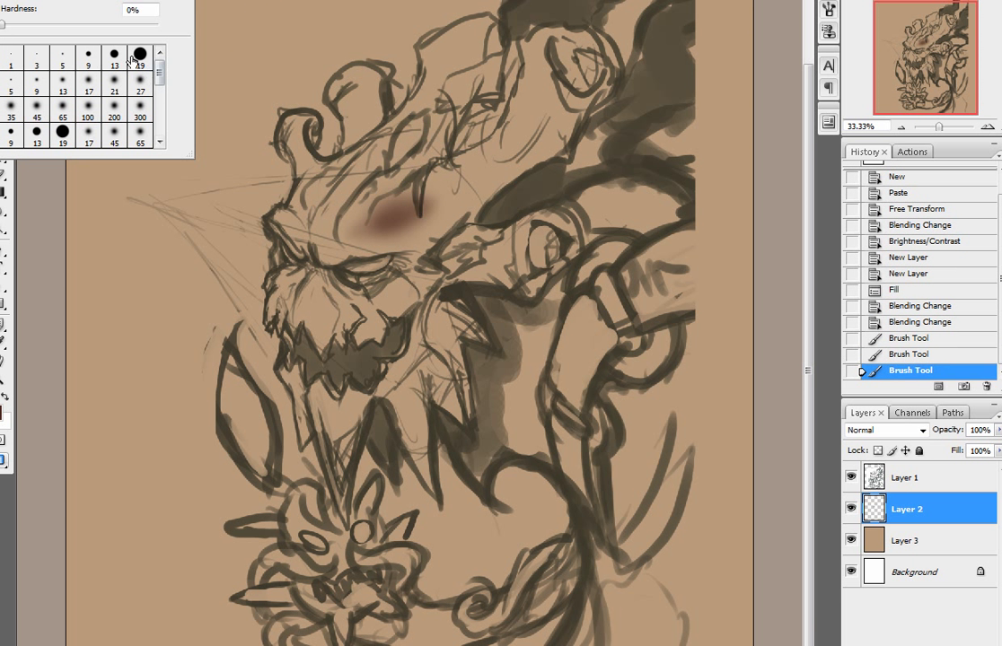
click(401, 208)
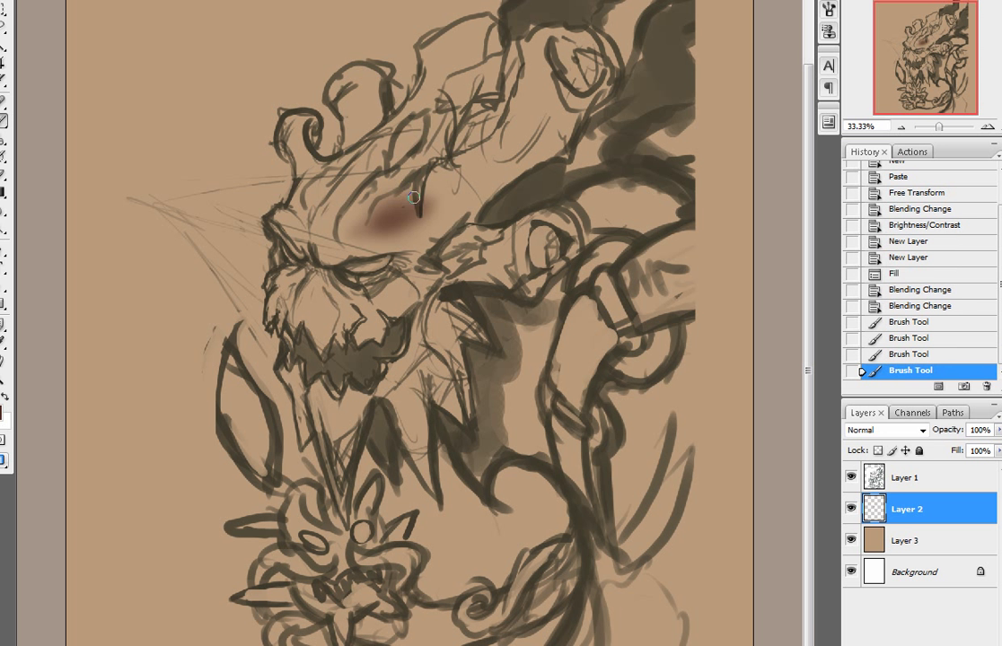
mouse_move(370, 236)
mouse_down()
mouse_move(458, 190)
mouse_move(537, 124)
mouse_up()
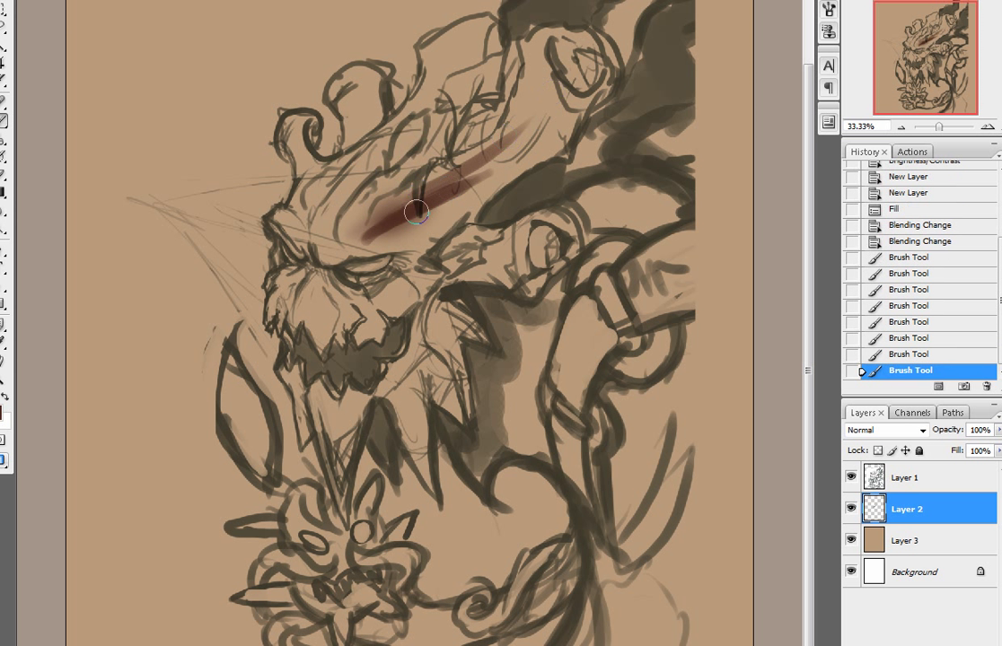
drag(413, 209, 548, 117)
drag(421, 170, 480, 94)
mouse_move(372, 193)
mouse_down()
mouse_move(480, 94)
mouse_move(538, 98)
mouse_up()
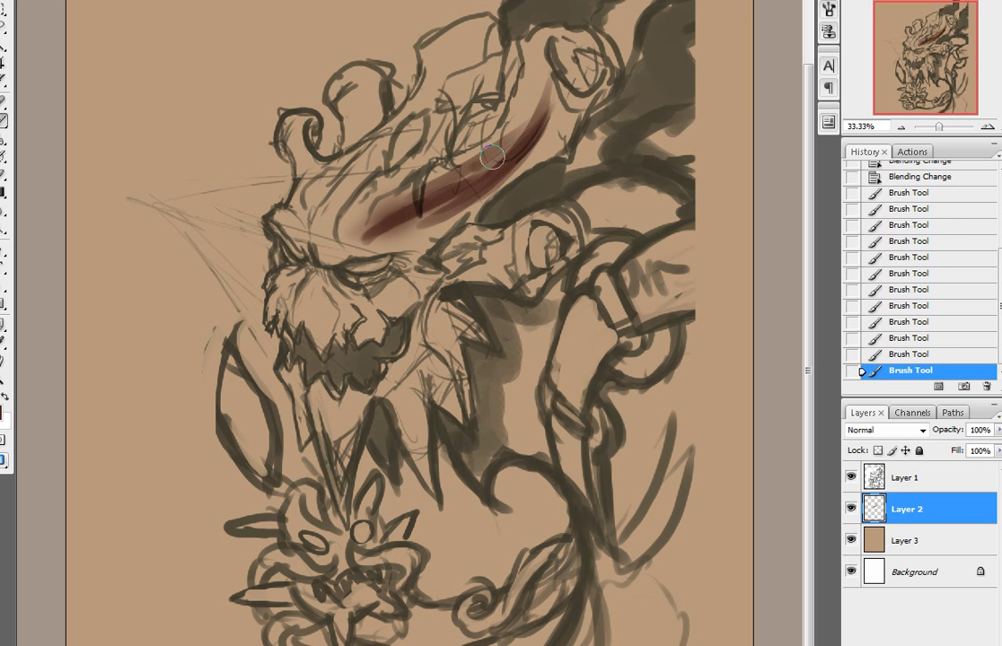
Block in the forehead, the tall central horn and the shorter horn in front of it with solid dark brown
drag(417, 148, 474, 85)
mouse_move(352, 208)
mouse_down()
mouse_move(435, 115)
mouse_move(417, 142)
mouse_up()
key(bracketright)
key(bracketright)
mouse_move(391, 236)
mouse_down()
mouse_move(422, 131)
mouse_move(386, 222)
mouse_move(395, 158)
mouse_move(370, 222)
mouse_move(409, 159)
mouse_move(335, 242)
mouse_move(381, 204)
mouse_move(400, 222)
mouse_move(329, 236)
mouse_move(427, 213)
mouse_move(327, 212)
mouse_move(363, 225)
mouse_move(426, 131)
mouse_move(420, 197)
mouse_move(448, 102)
mouse_move(439, 133)
mouse_move(472, 89)
mouse_move(470, 99)
mouse_move(489, 90)
mouse_move(499, 50)
mouse_move(484, 23)
mouse_move(428, 52)
mouse_move(414, 114)
mouse_move(383, 138)
mouse_move(435, 79)
mouse_move(414, 115)
mouse_move(485, 46)
mouse_up()
drag(363, 142, 367, 85)
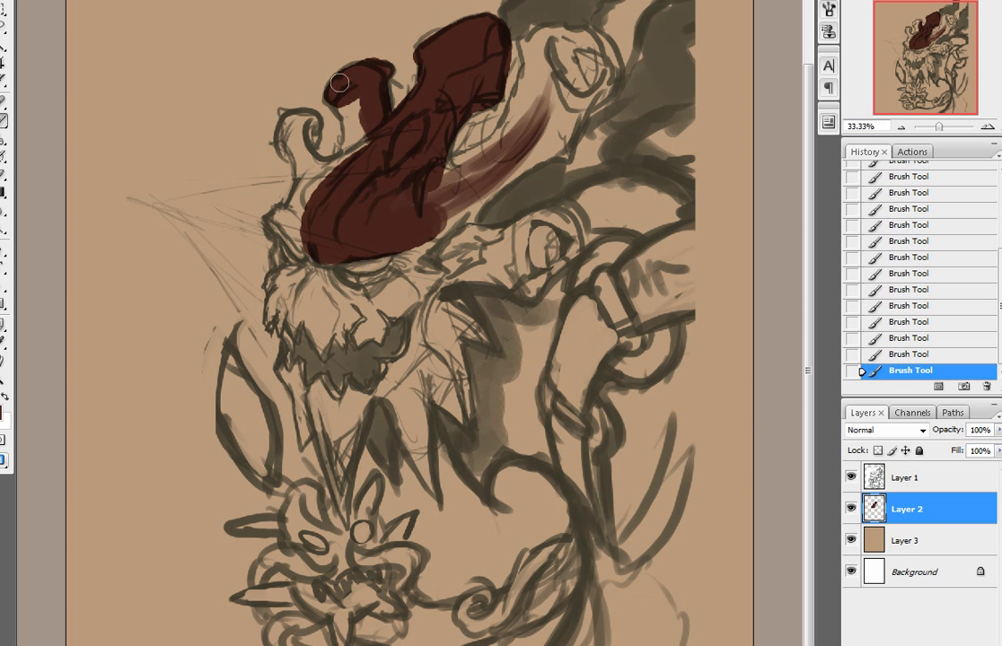
drag(347, 108, 356, 149)
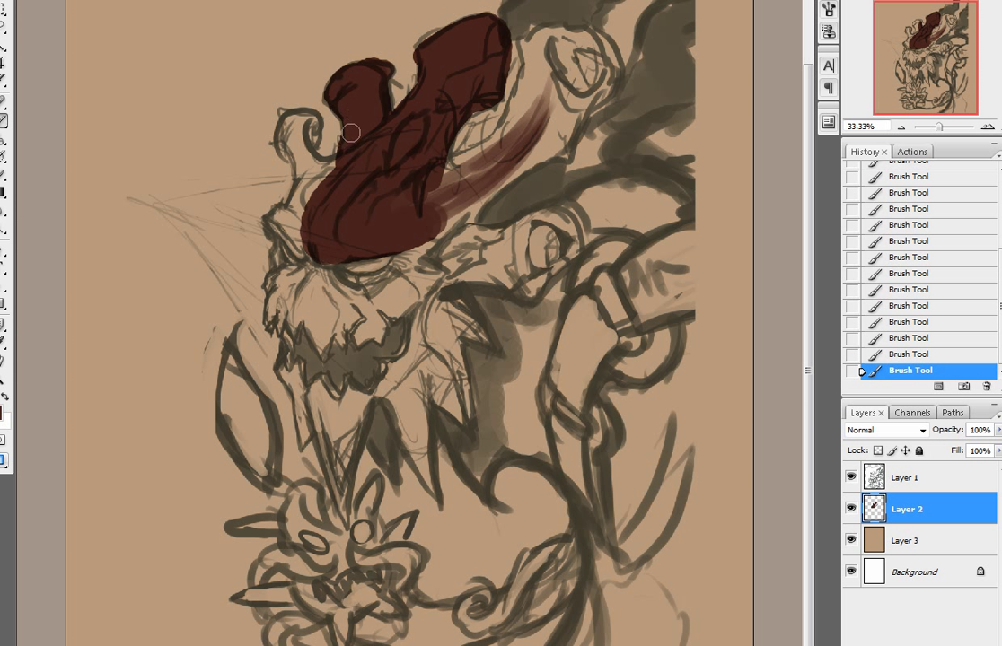
Extend the dark brown base over the eye, cheek and ear, using a larger brush
mouse_move(361, 220)
mouse_down()
mouse_move(345, 286)
mouse_move(463, 257)
mouse_move(455, 262)
mouse_move(522, 276)
mouse_move(538, 251)
mouse_move(501, 263)
mouse_move(528, 277)
mouse_move(520, 262)
mouse_move(556, 235)
mouse_move(482, 259)
mouse_move(458, 238)
mouse_move(498, 164)
mouse_move(542, 128)
mouse_move(522, 75)
mouse_up()
key(bracketright)
key(bracketright)
key(bracketright)
key(bracketright)
key(bracketright)
key(bracketright)
key(bracketright)
Erase the excess brown in the gap beside the rear horn with a small hard round eraser
key(bracketleft)
key(bracketleft)
key(bracketleft)
key(bracketleft)
key(bracketleft)
key(bracketleft)
key(bracketleft)
key(bracketleft)
key(bracketleft)
key(bracketleft)
key(bracketleft)
key(bracketleft)
key(bracketleft)
key(bracketleft)
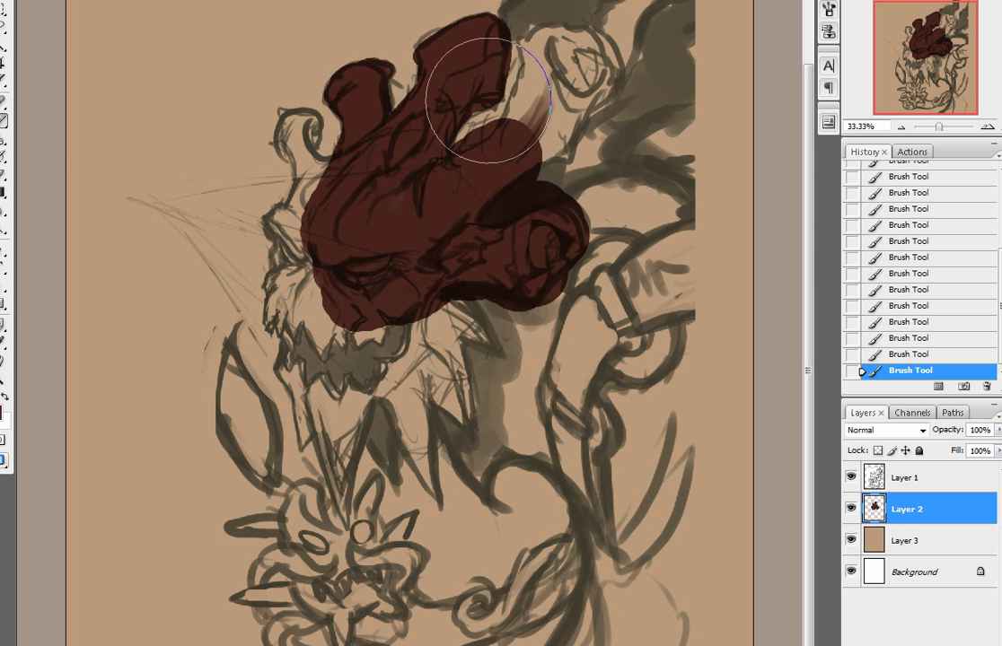
drag(465, 136, 461, 142)
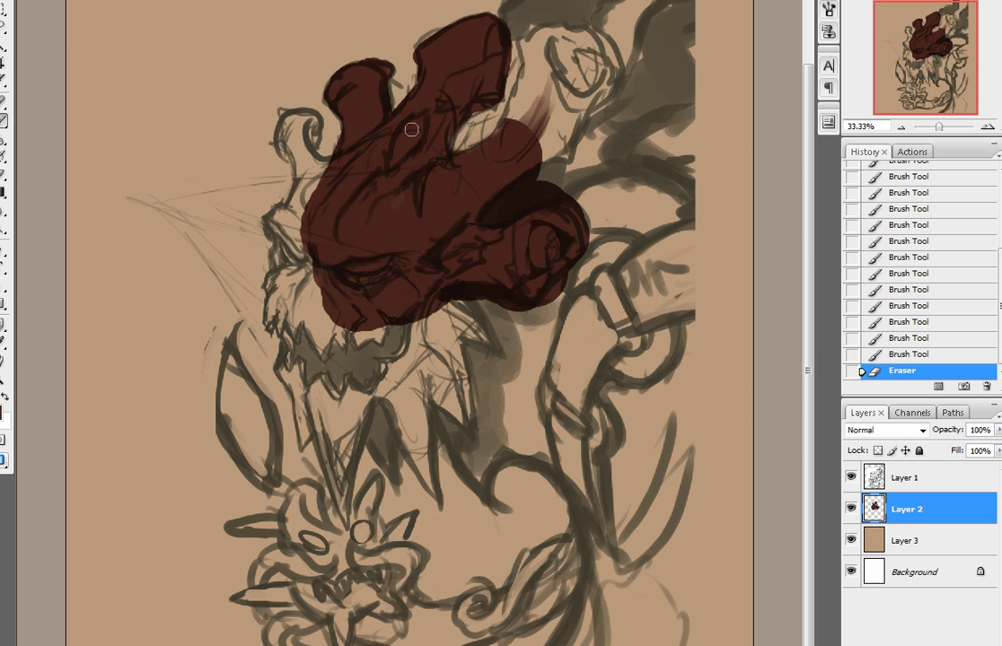
right_click(39, 90)
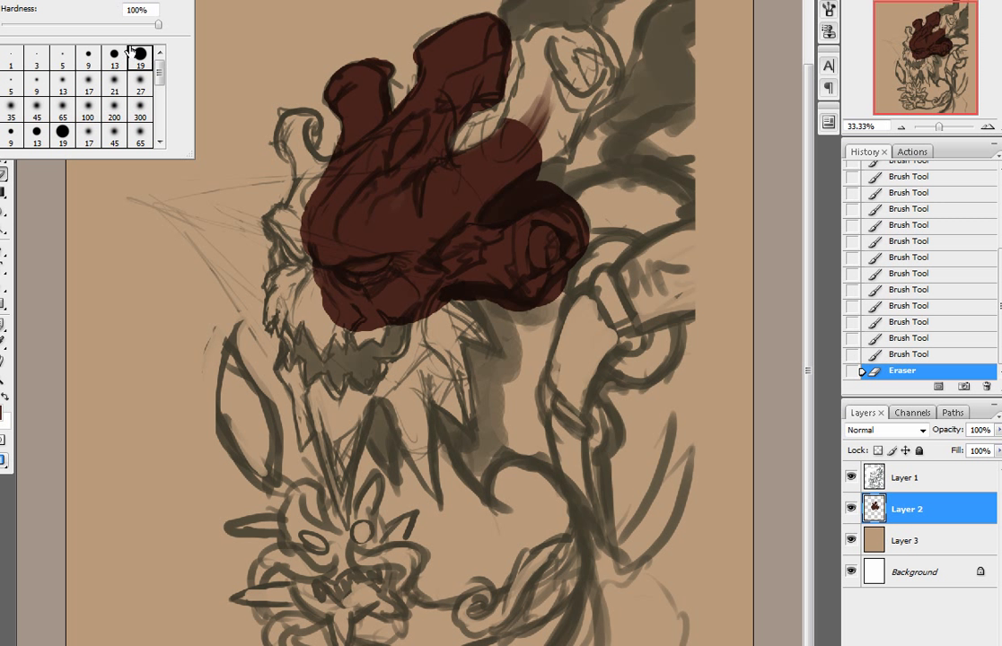
drag(510, 134, 482, 129)
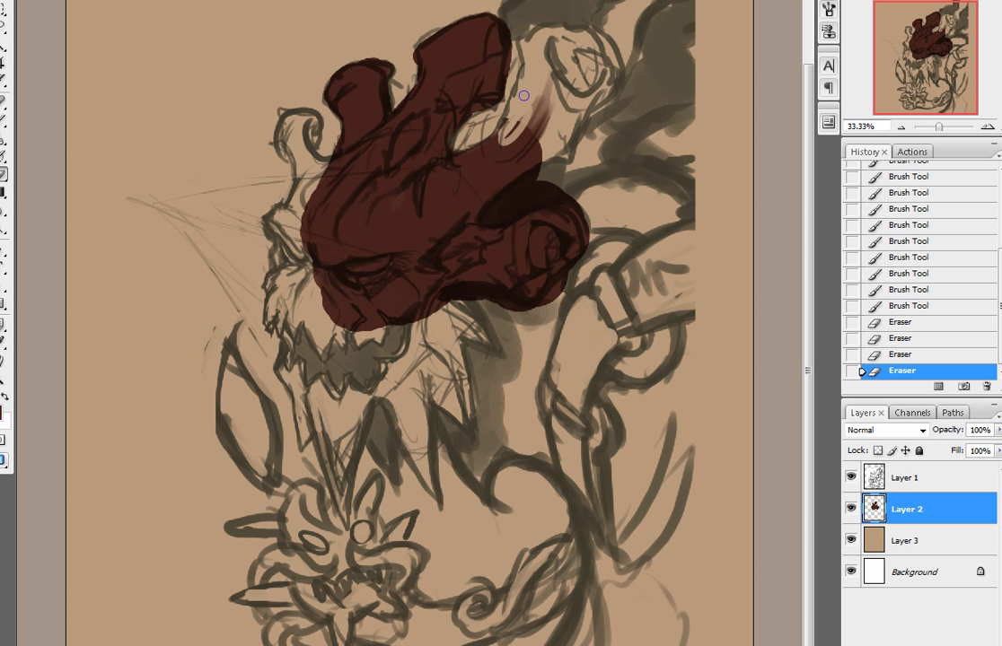
Block in the rear horn, the dark flowing shapes behind the head and the side of the jaw in dark brown
mouse_move(525, 153)
mouse_down()
mouse_move(546, 65)
mouse_move(532, 46)
mouse_move(589, 41)
mouse_move(612, 72)
mouse_move(599, 96)
mouse_move(570, 105)
mouse_move(588, 76)
mouse_move(567, 60)
mouse_move(551, 118)
mouse_move(570, 93)
mouse_move(543, 181)
mouse_move(659, 163)
mouse_move(594, 164)
mouse_move(703, 192)
mouse_move(643, 149)
mouse_move(680, 73)
mouse_move(661, 62)
mouse_move(670, 38)
mouse_move(662, 31)
mouse_move(688, 7)
mouse_move(665, 26)
mouse_up()
key(bracketright)
key(bracketright)
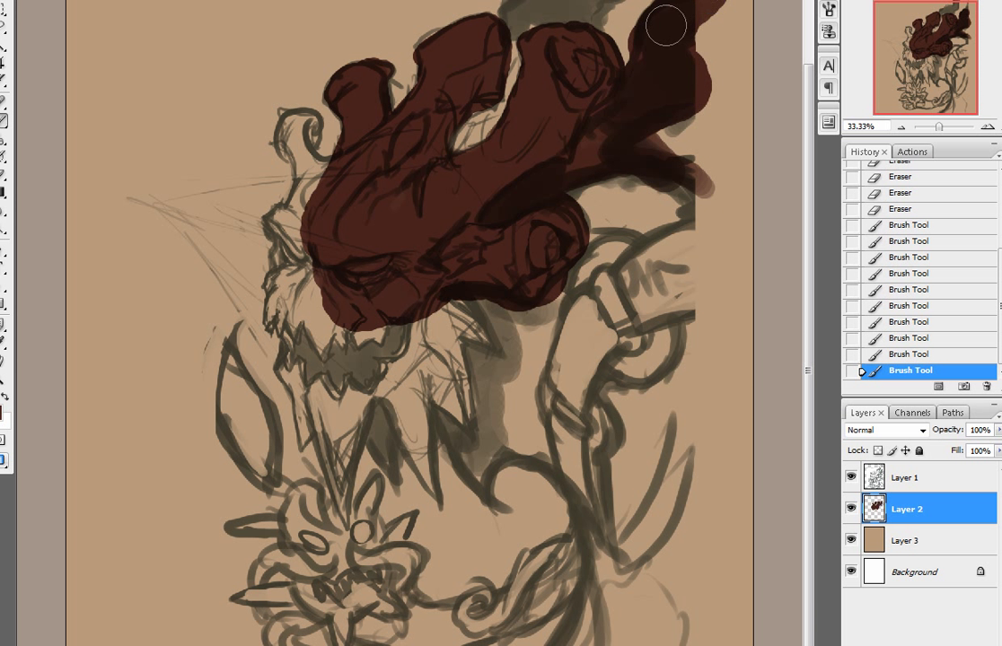
drag(544, 36, 519, 80)
drag(525, 24, 571, 21)
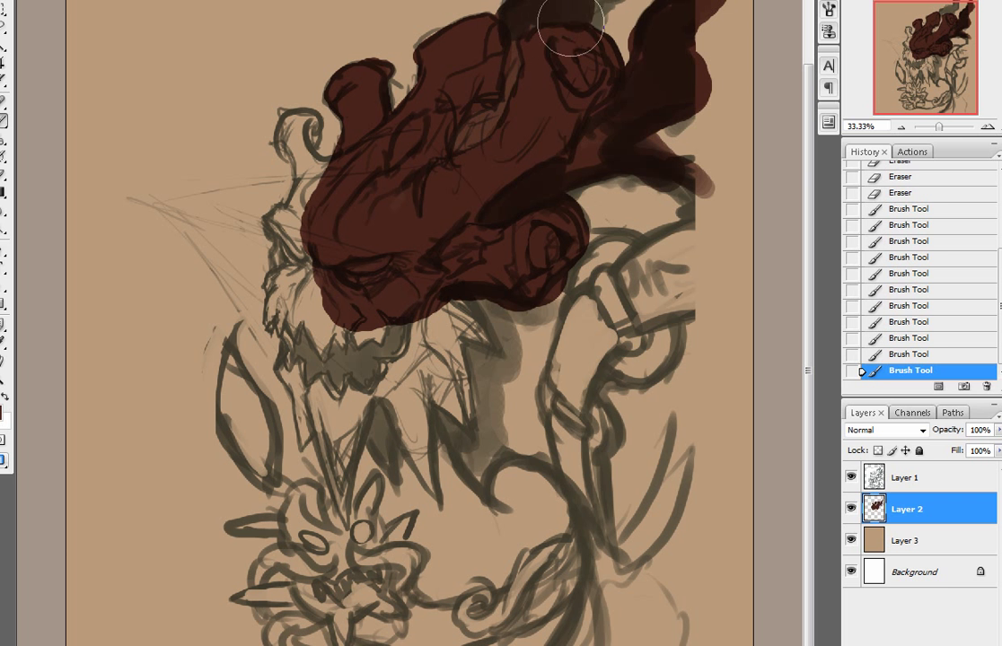
key(bracketright)
key(bracketright)
mouse_move(437, 325)
mouse_down()
mouse_move(462, 349)
mouse_move(446, 328)
mouse_up()
Fill the ragged upper lip and the front of the muzzle with dark brown, following the sketched edges at 100% zoom
click(990, 129)
click(991, 128)
click(991, 128)
mouse_move(938, 59)
mouse_down()
mouse_move(921, 46)
mouse_move(932, 42)
mouse_move(927, 64)
mouse_up()
drag(377, 199, 416, 289)
mouse_move(420, 334)
mouse_down()
mouse_move(447, 223)
mouse_move(470, 269)
mouse_move(480, 251)
mouse_move(414, 270)
mouse_move(409, 297)
mouse_move(379, 178)
mouse_move(422, 204)
mouse_move(353, 153)
mouse_up()
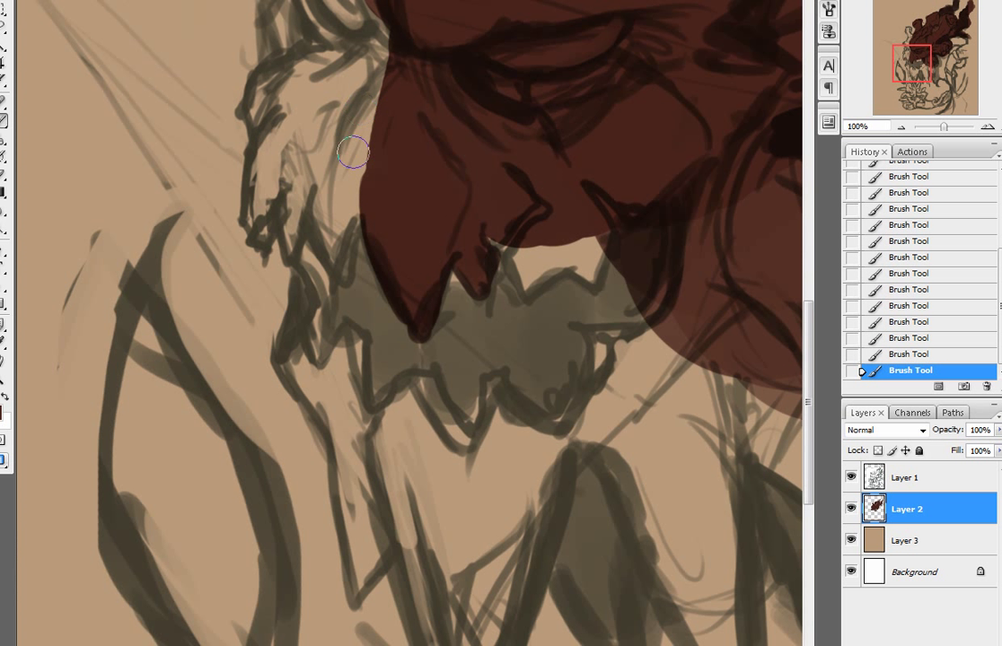
mouse_move(343, 243)
mouse_down()
mouse_move(354, 204)
mouse_move(340, 276)
mouse_move(318, 164)
mouse_move(349, 166)
mouse_move(343, 210)
mouse_move(363, 98)
mouse_move(321, 148)
mouse_move(356, 78)
mouse_move(349, 142)
mouse_move(371, 105)
mouse_move(296, 227)
mouse_up()
mouse_move(303, 181)
mouse_down()
mouse_move(295, 241)
mouse_move(297, 139)
mouse_move(262, 227)
mouse_move(262, 181)
mouse_move(254, 202)
mouse_move(259, 103)
mouse_up()
Paint the nose bridge and the protruding far brow dark brown up to their sketched outline
drag(911, 68, 912, 59)
mouse_move(331, 217)
mouse_down()
mouse_move(273, 336)
mouse_move(297, 258)
mouse_up()
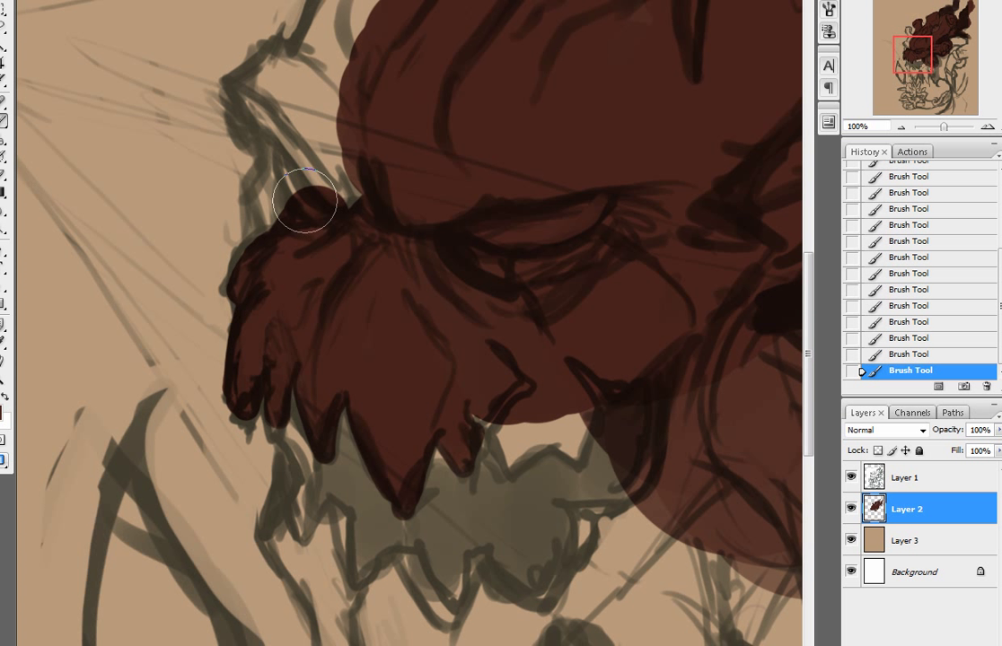
mouse_move(249, 270)
mouse_down()
mouse_move(278, 241)
mouse_move(264, 175)
mouse_move(277, 179)
mouse_move(295, 134)
mouse_move(352, 185)
mouse_move(291, 100)
mouse_move(262, 130)
mouse_move(283, 163)
mouse_move(264, 114)
mouse_move(235, 86)
mouse_move(278, 50)
mouse_move(306, 92)
mouse_move(263, 71)
mouse_move(337, 129)
mouse_move(336, 101)
mouse_up()
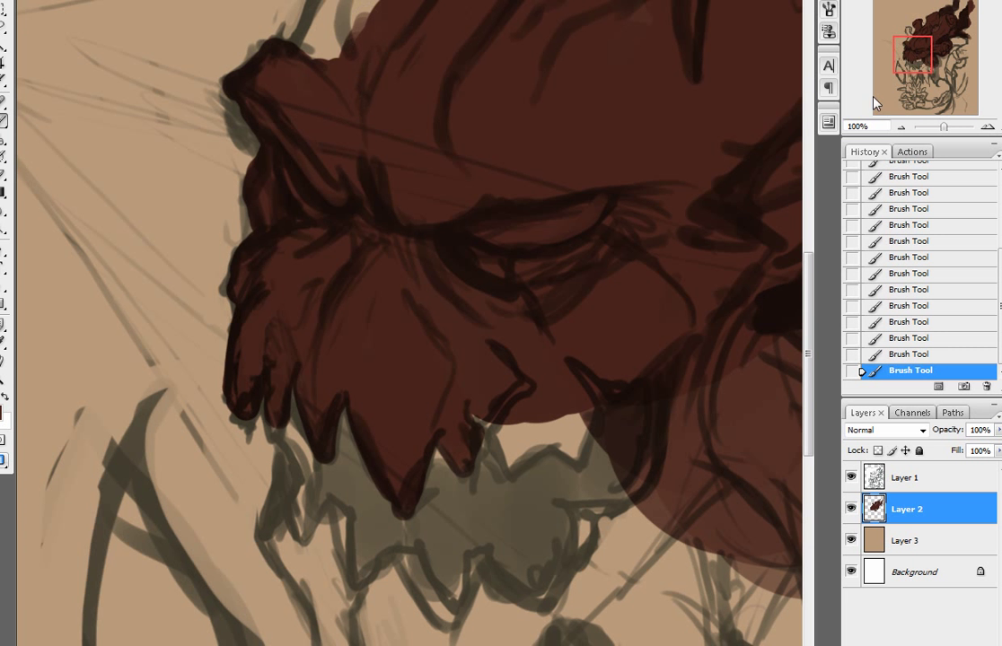
Block in the forehead edge and the curled front horn in dark brown, following the sketched outline
drag(919, 59, 924, 48)
mouse_move(237, 296)
mouse_down()
mouse_move(275, 224)
mouse_move(224, 300)
mouse_move(259, 227)
mouse_move(275, 285)
mouse_move(301, 231)
mouse_move(359, 170)
mouse_up()
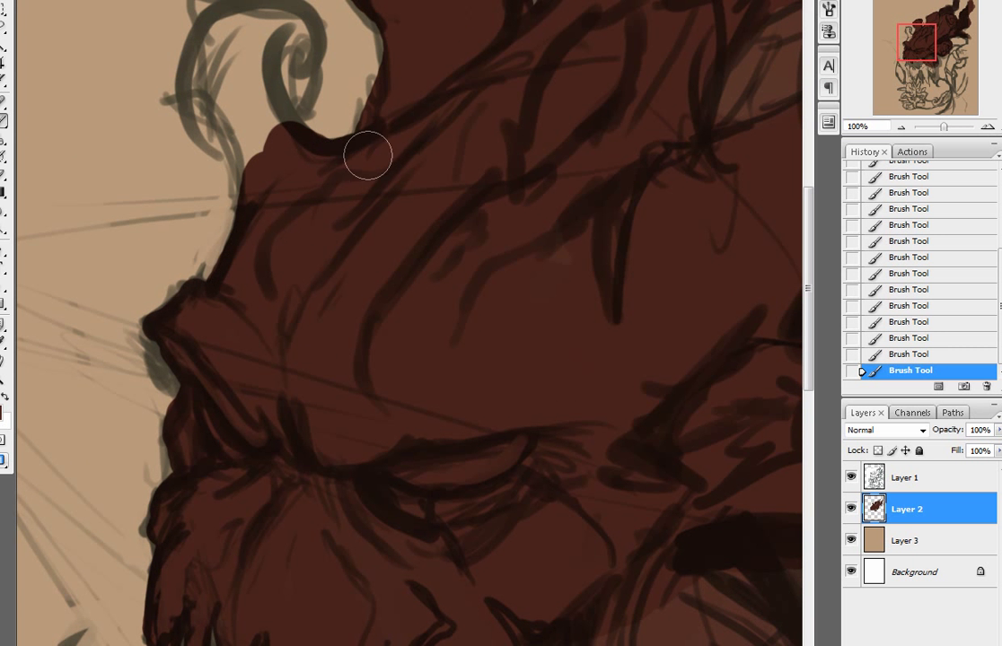
mouse_move(297, 162)
mouse_down()
mouse_move(270, 98)
mouse_move(272, 90)
mouse_move(280, 115)
mouse_move(299, 68)
mouse_move(287, 114)
mouse_move(301, 95)
mouse_move(302, 66)
mouse_move(274, 53)
mouse_move(269, 19)
mouse_move(263, 27)
mouse_move(281, 11)
mouse_move(230, 27)
mouse_move(256, 9)
mouse_move(217, 28)
mouse_move(238, 19)
mouse_move(219, 27)
mouse_move(229, 132)
mouse_up()
drag(255, 218, 234, 77)
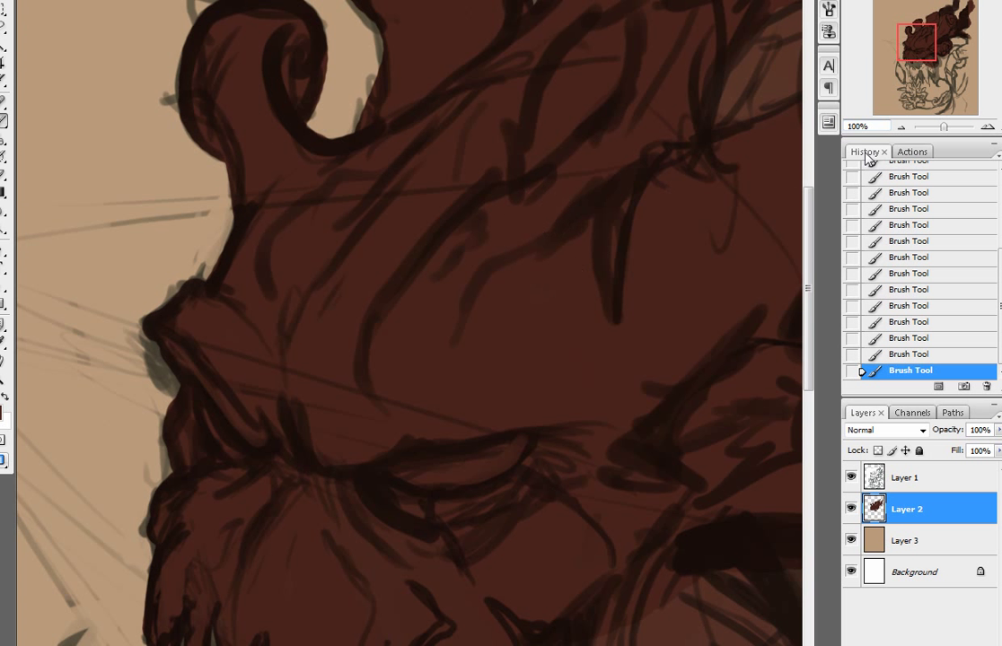
Set the foreground colour to a bright blue-violet for the creature's eyes
click(902, 128)
click(902, 129)
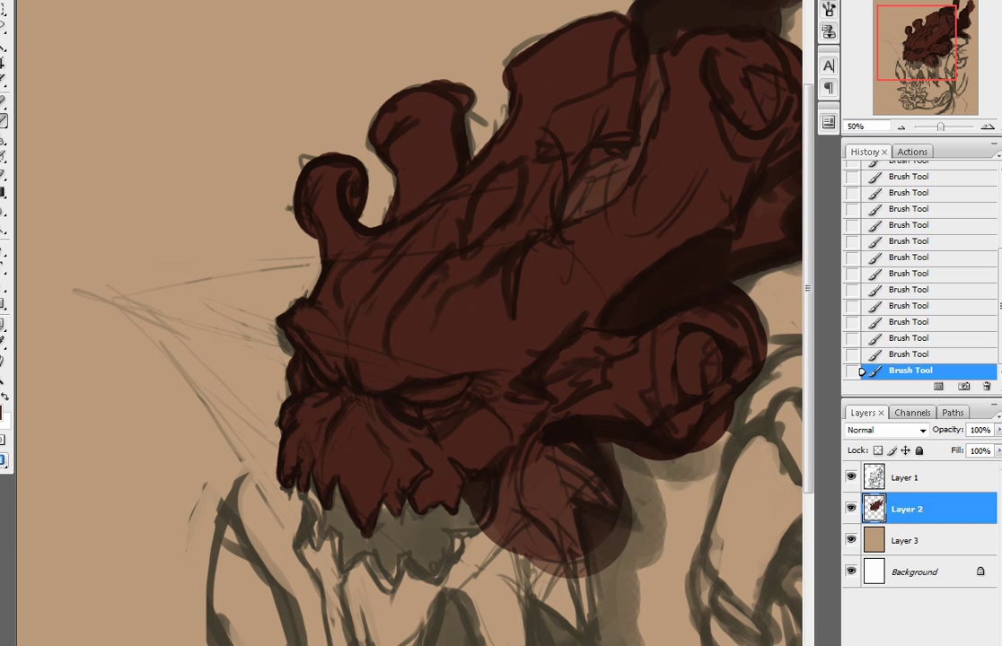
click(3, 413)
drag(494, 170, 481, 153)
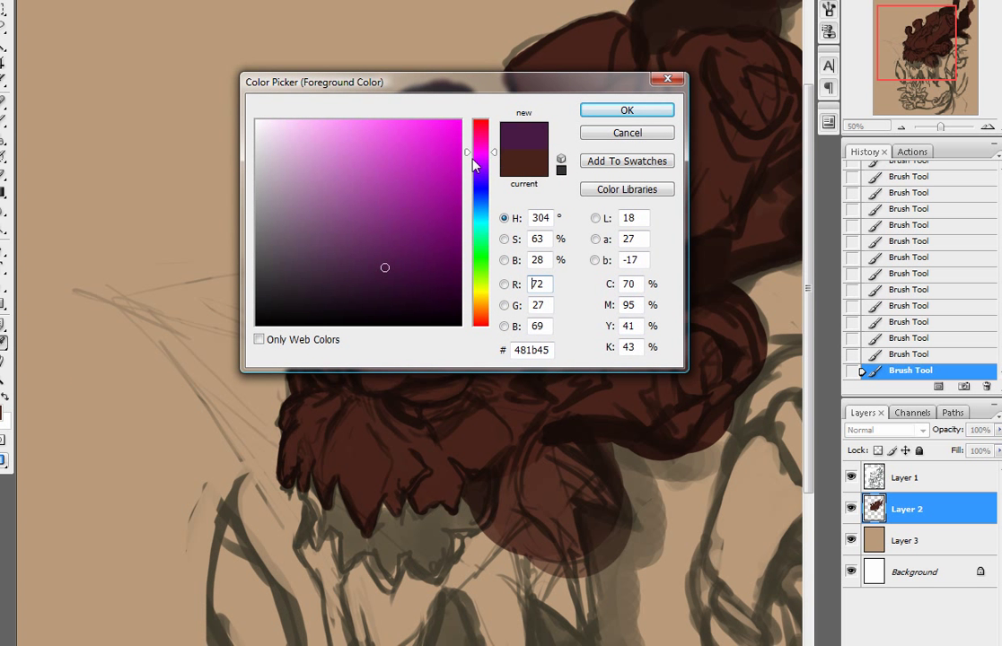
click(352, 130)
drag(341, 137, 349, 140)
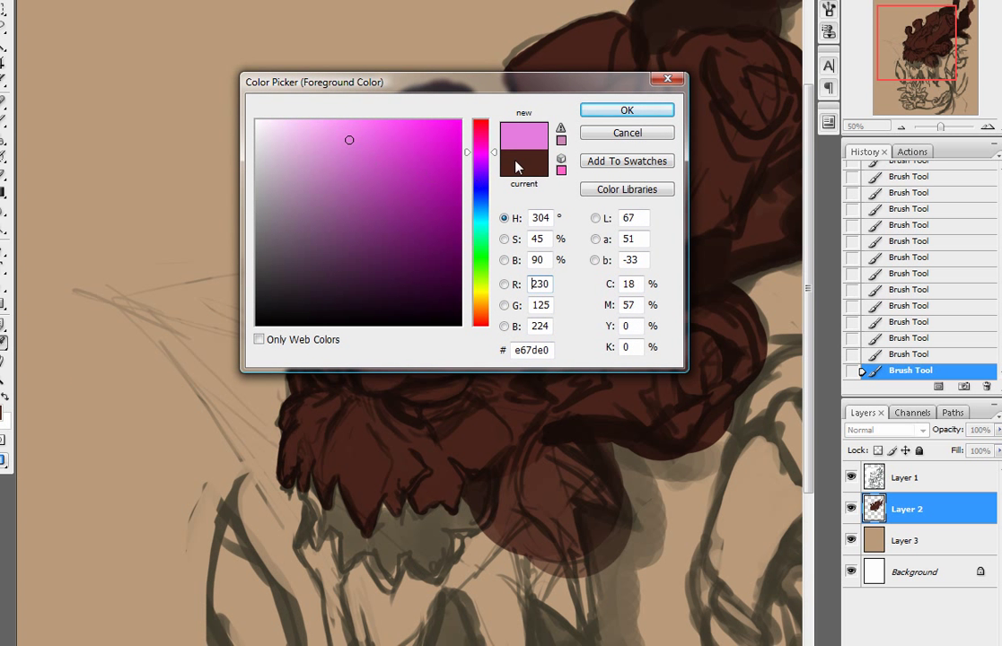
drag(494, 159, 493, 162)
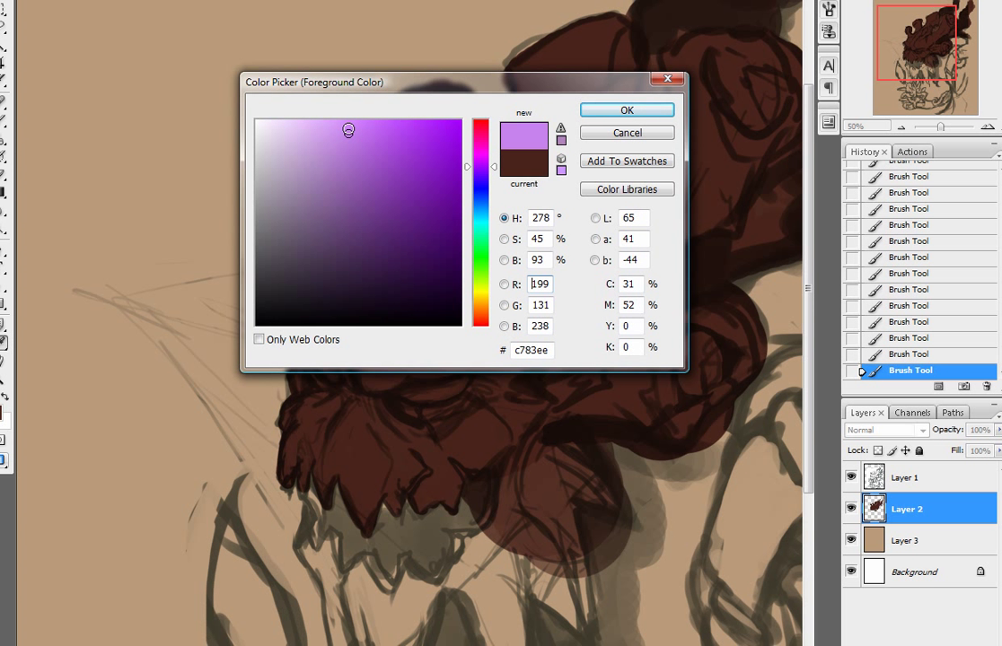
drag(494, 177, 494, 180)
click(393, 136)
click(603, 112)
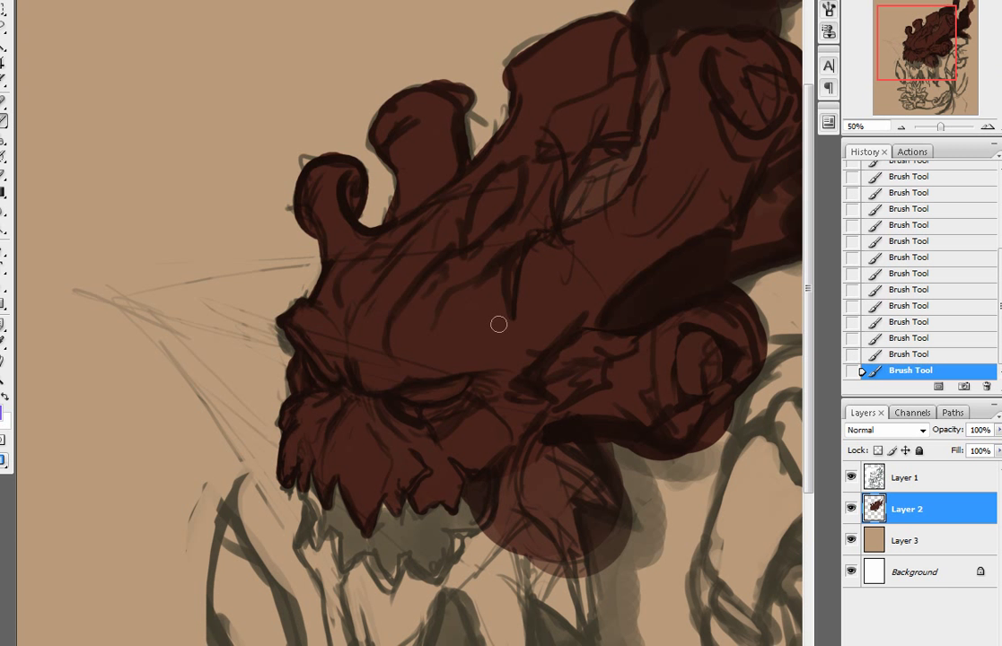
Paint both of the creature's eyes with glowing blue-violet strokes on Layer 2
drag(418, 390, 442, 387)
drag(314, 353, 325, 381)
mouse_move(438, 399)
mouse_down()
mouse_move(467, 364)
mouse_move(461, 386)
mouse_up()
key(bracketright)
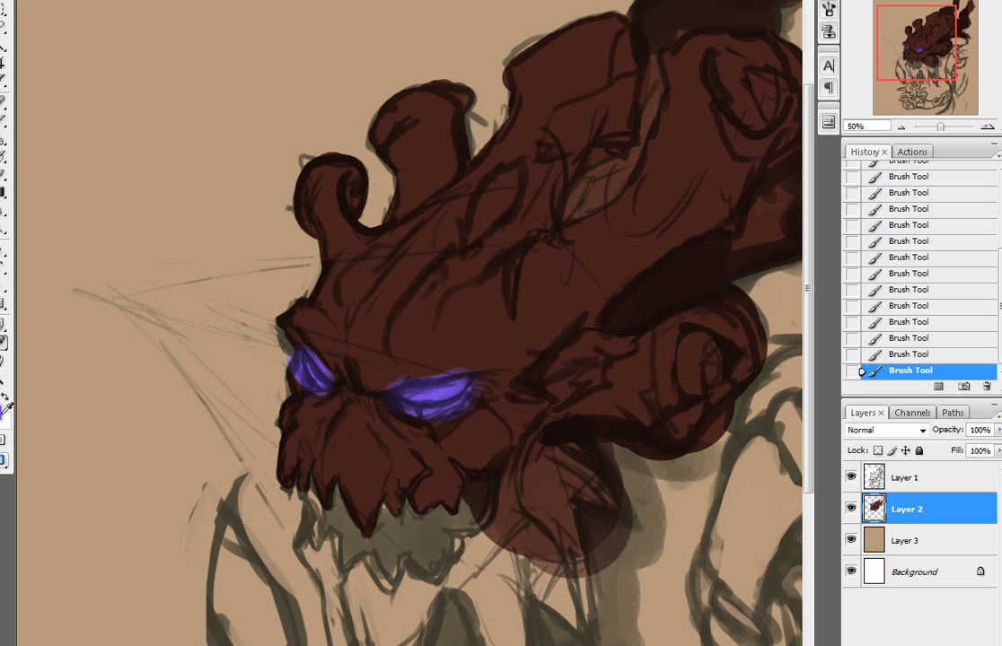
Choose a much lighter violet and paint glowing highlights inside the creature's eyes
click(8, 408)
click(330, 134)
drag(493, 195, 492, 177)
click(326, 120)
click(601, 113)
mouse_move(428, 394)
mouse_down()
mouse_move(447, 390)
mouse_move(418, 391)
mouse_up()
click(934, 353)
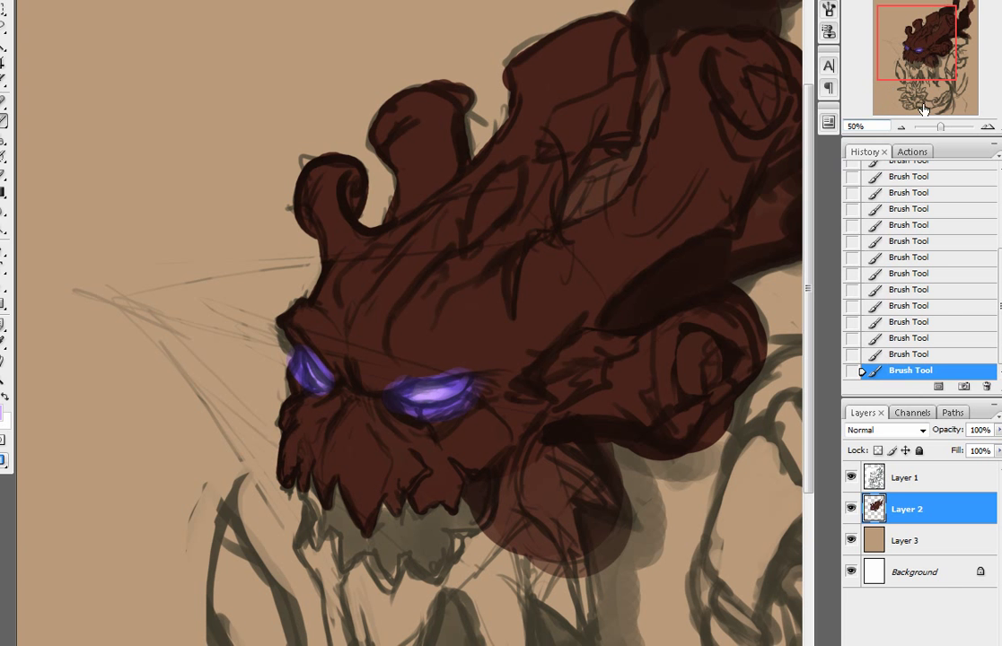
click(901, 127)
drag(964, 98, 965, 115)
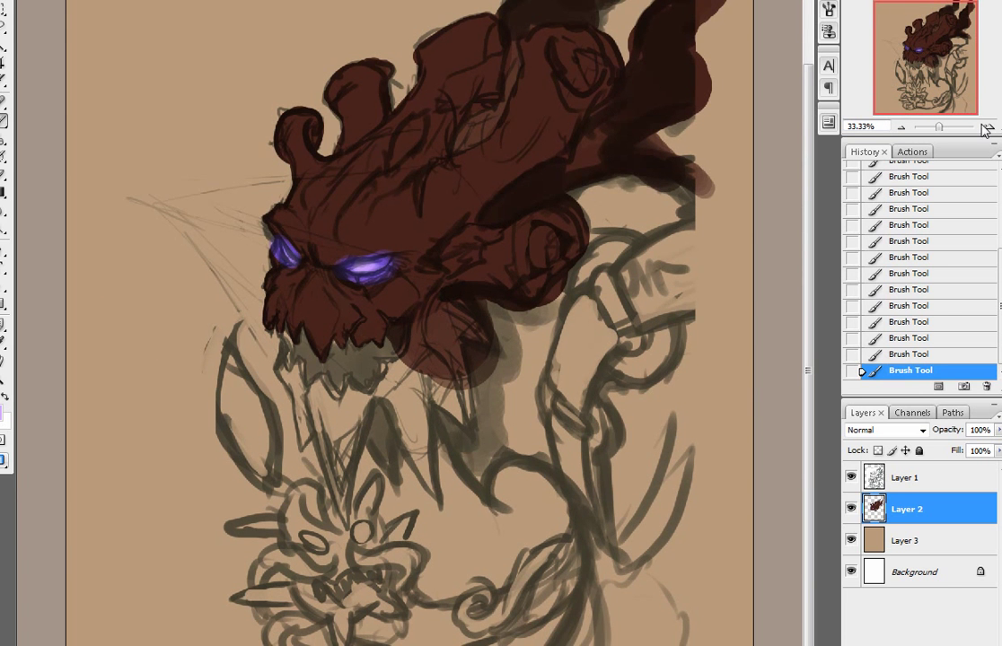
click(987, 128)
mouse_move(932, 73)
mouse_down()
mouse_move(923, 73)
mouse_move(942, 57)
mouse_move(935, 63)
mouse_up()
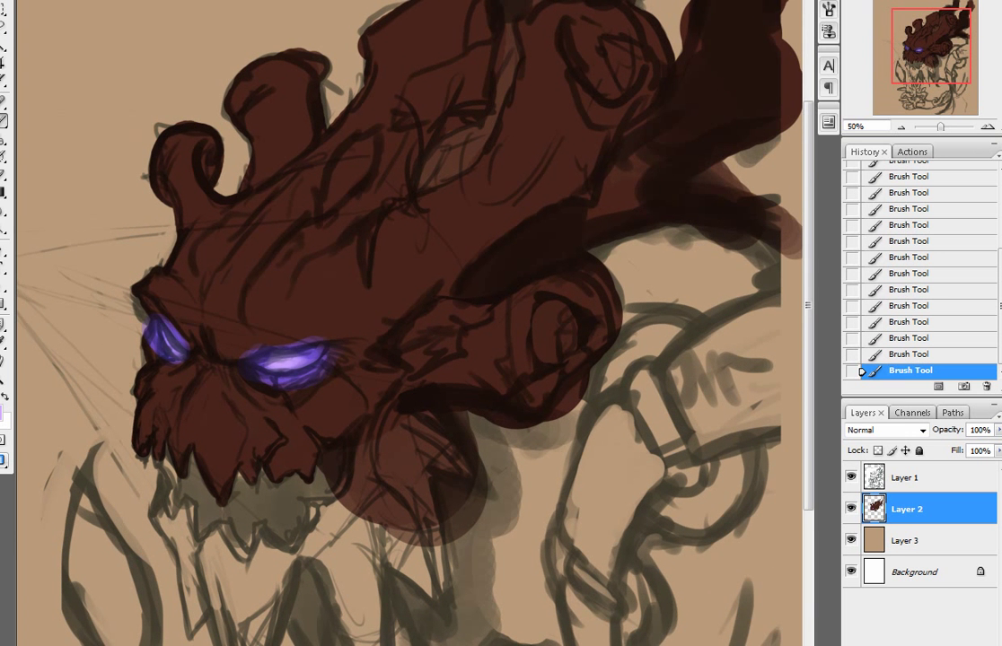
Switch to the Yawcam webcam preview and bring up the CamStudio window over it, placed beside the face
mouse_move(416, 644)
click(804, 645)
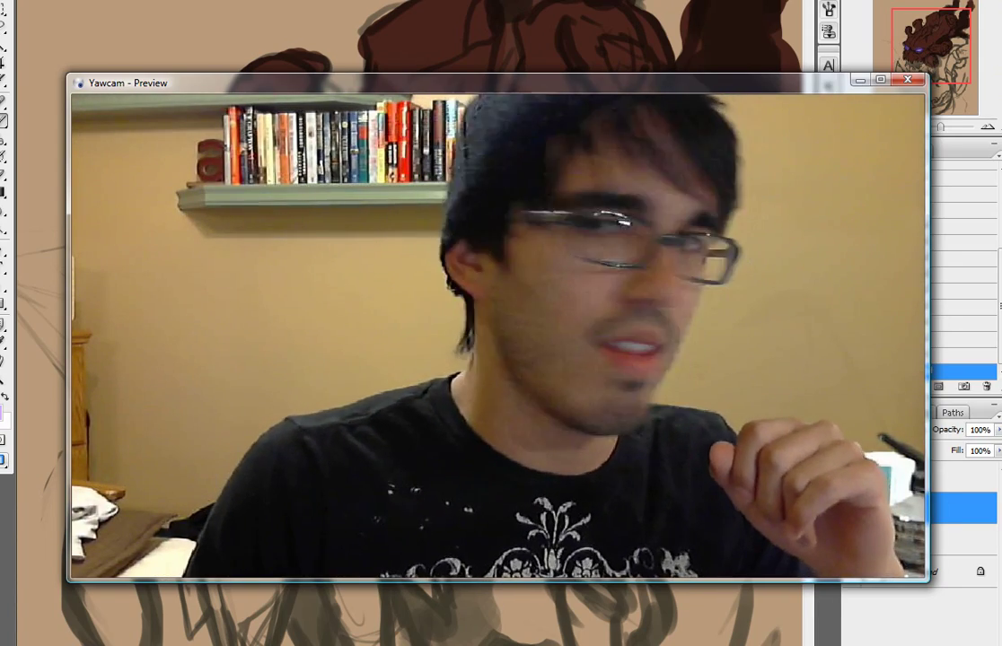
key(alt+Tab)
drag(269, 54, 298, 302)
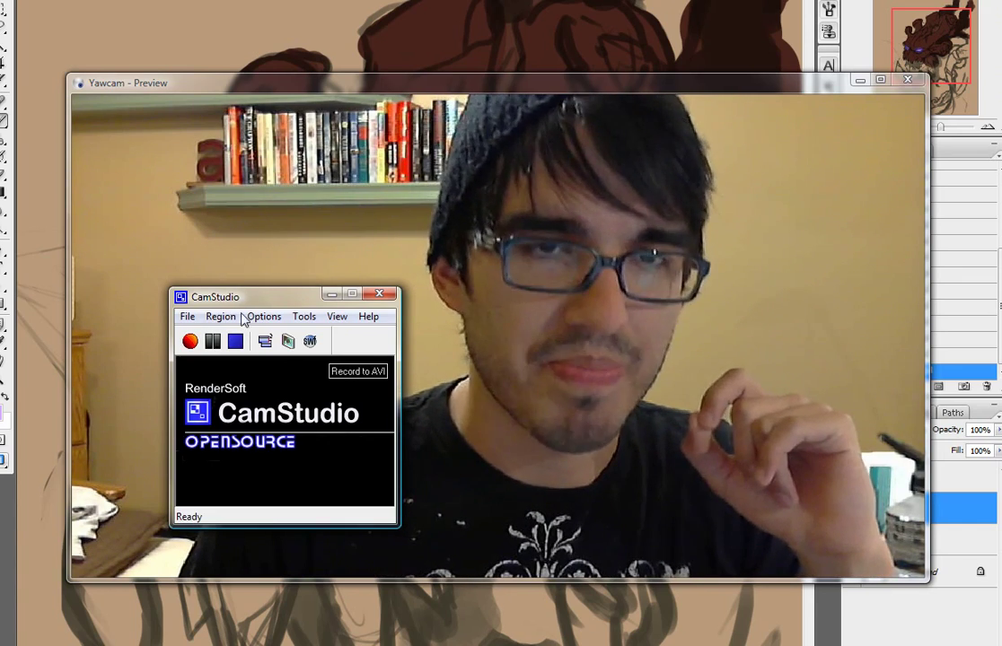
drag(262, 303, 230, 267)
Review the recording region choices and the recording options that CamStudio offers
click(219, 280)
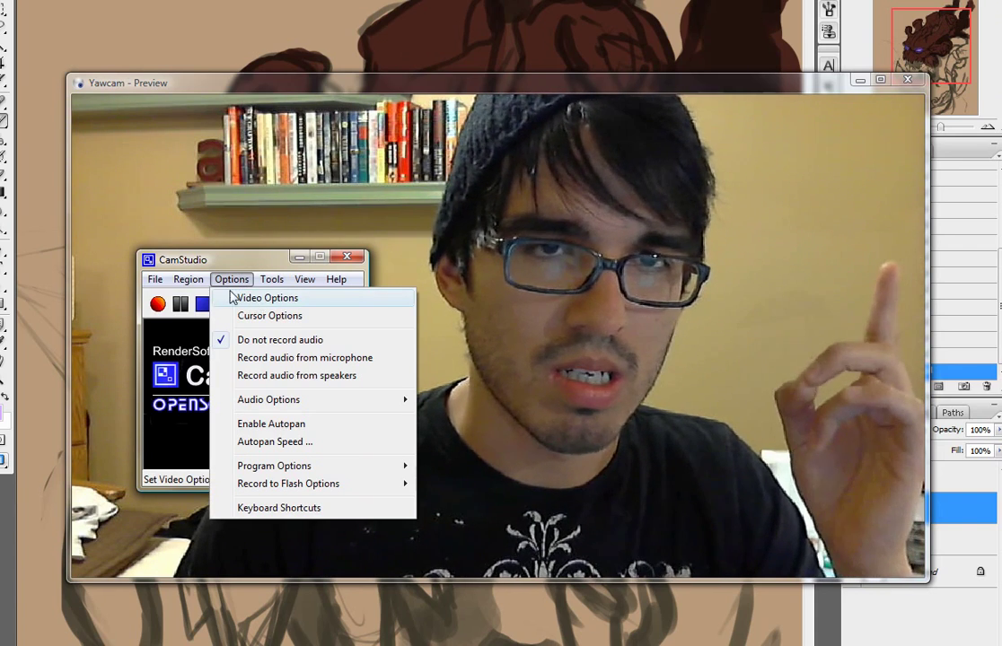
mouse_move(191, 285)
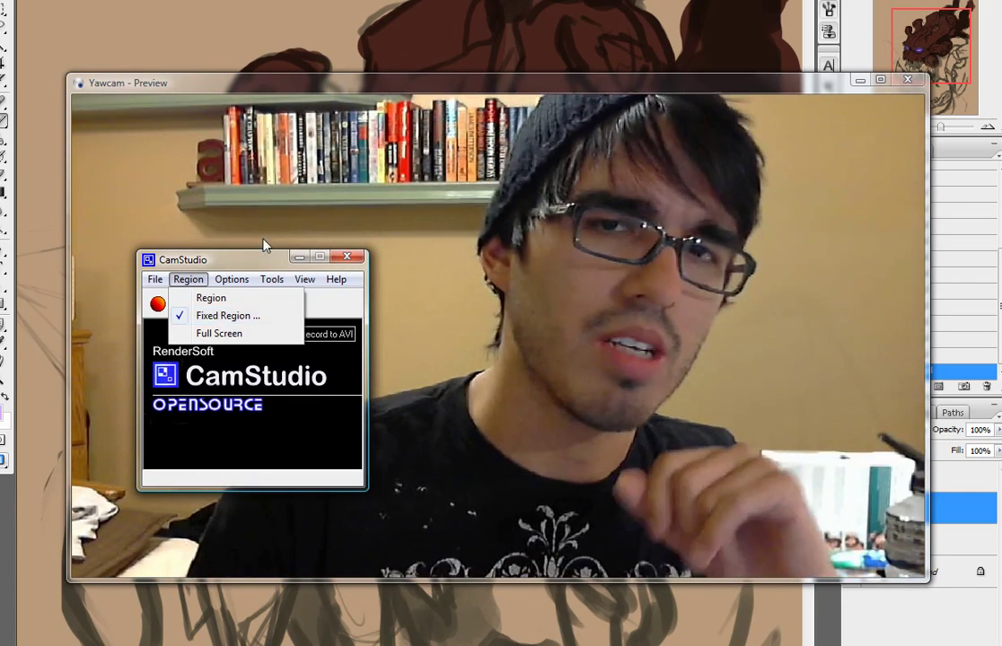
mouse_move(336, 279)
click(263, 257)
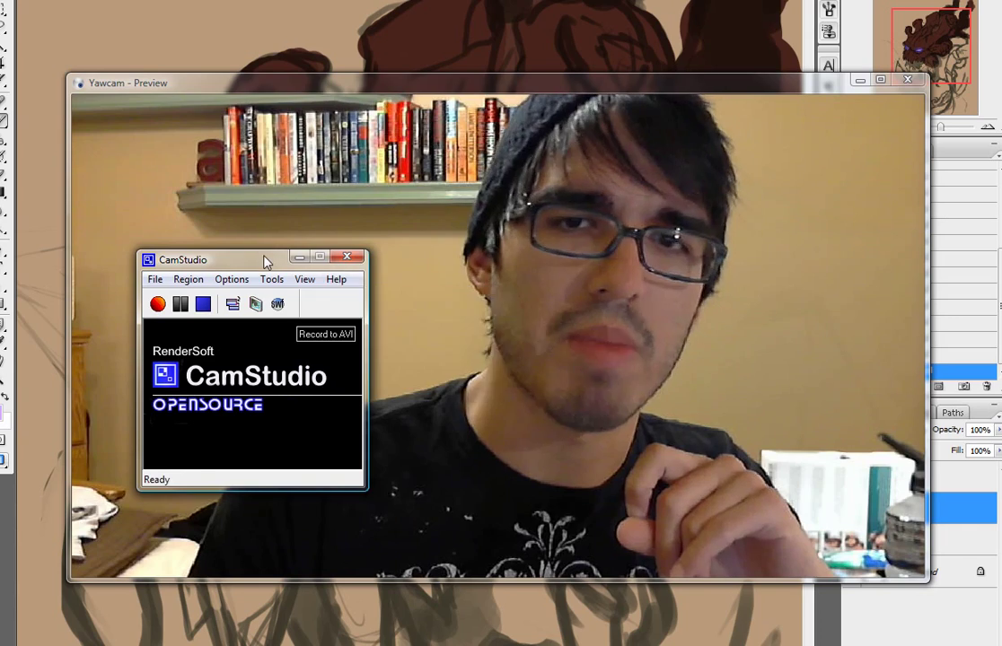
mouse_move(263, 262)
mouse_down()
mouse_move(257, 279)
mouse_move(272, 270)
mouse_up()
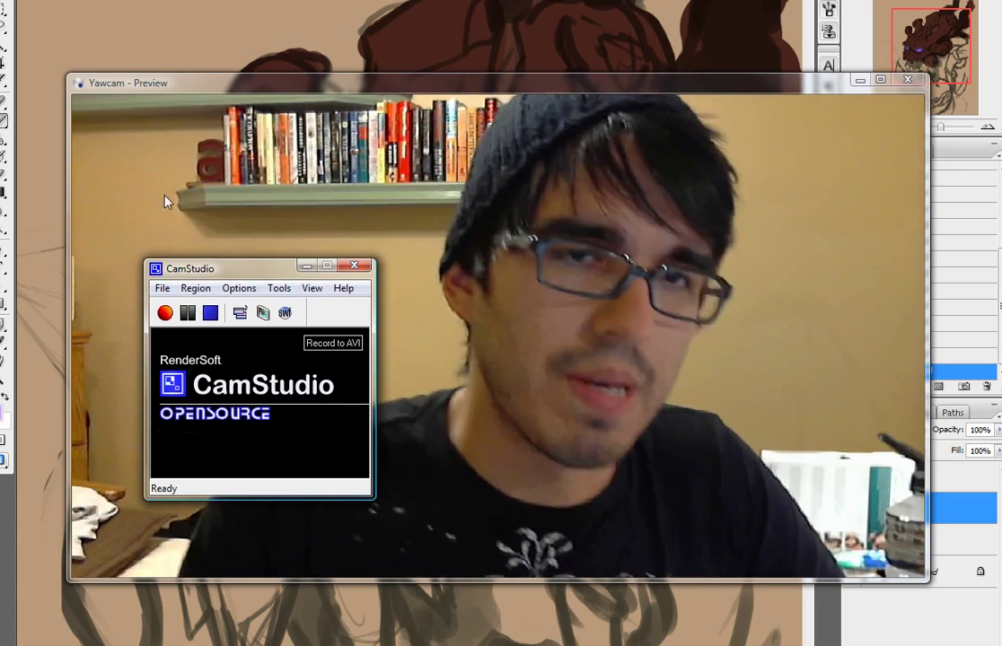
click(239, 289)
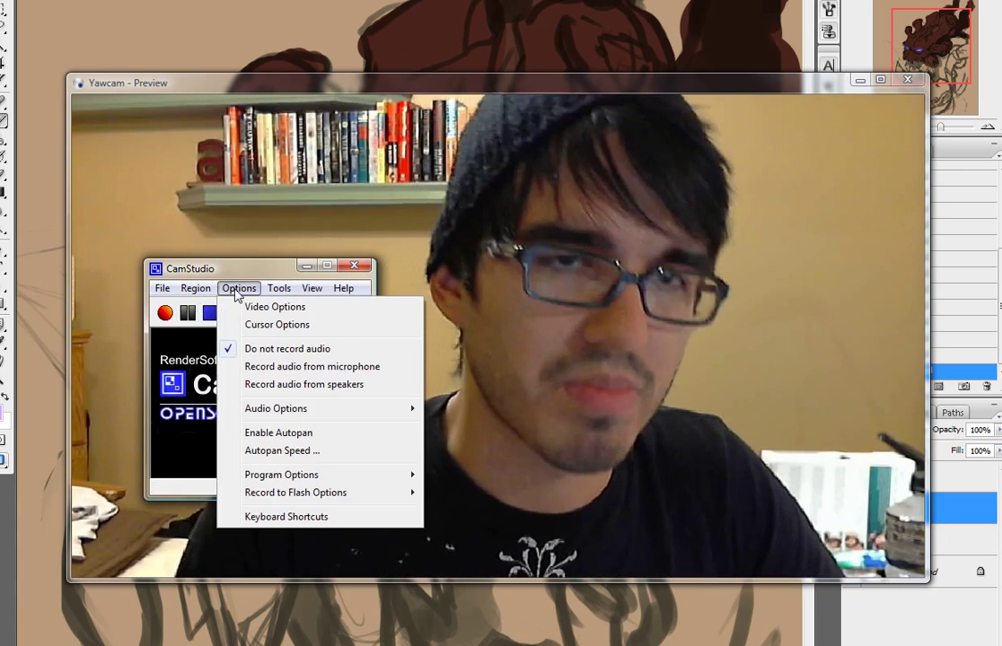
click(242, 269)
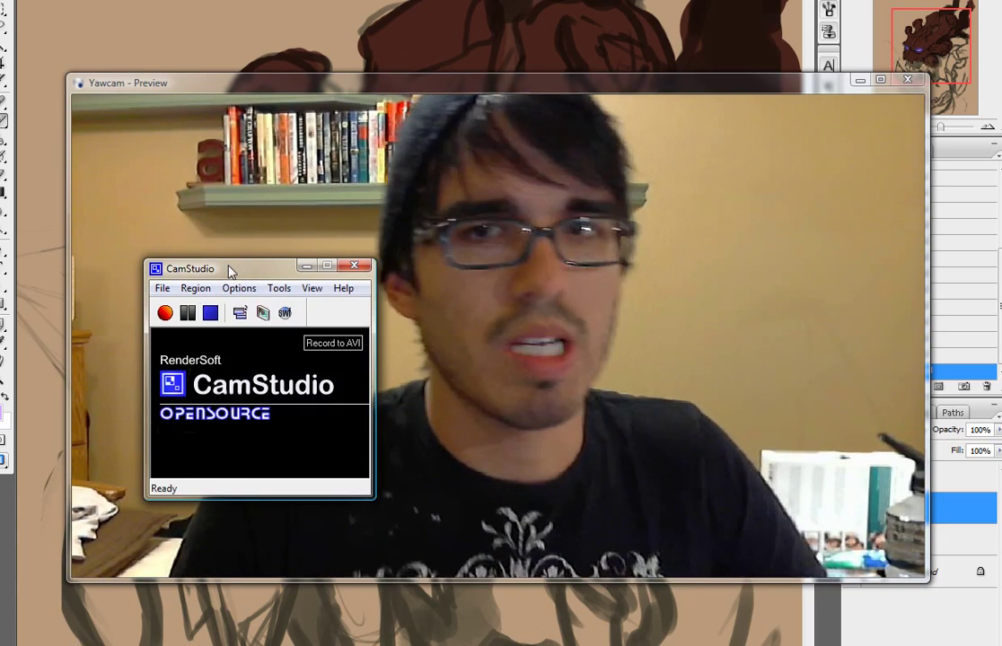
Select DivX 6.9.2 Codec (4 Logical CPUs) as the compressor in CamStudio's video options and check the codec's version information
click(239, 288)
click(250, 307)
drag(270, 215, 521, 196)
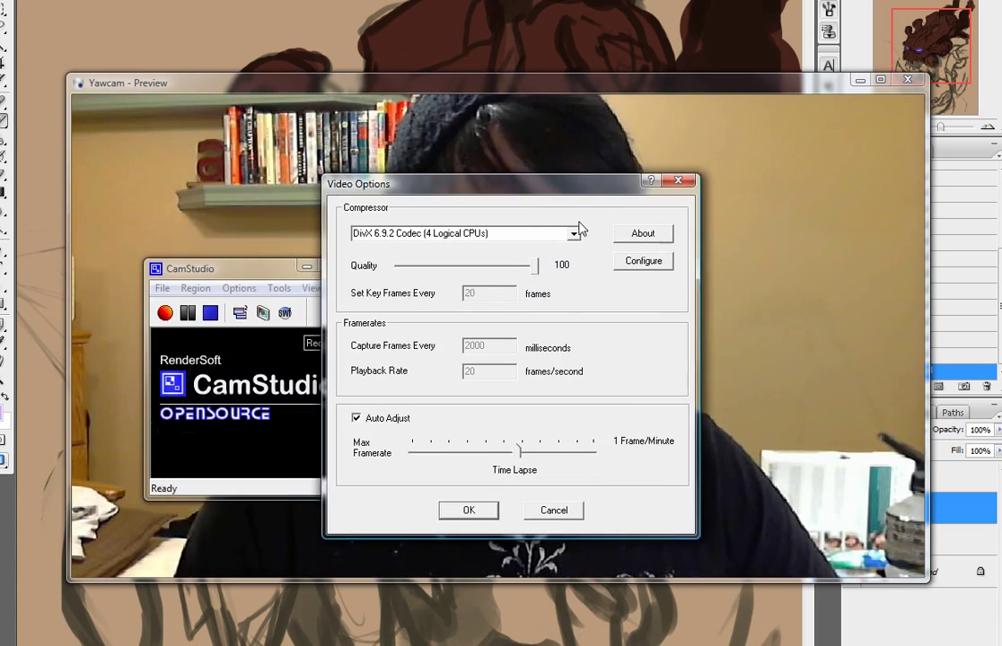
drag(589, 195, 899, 176)
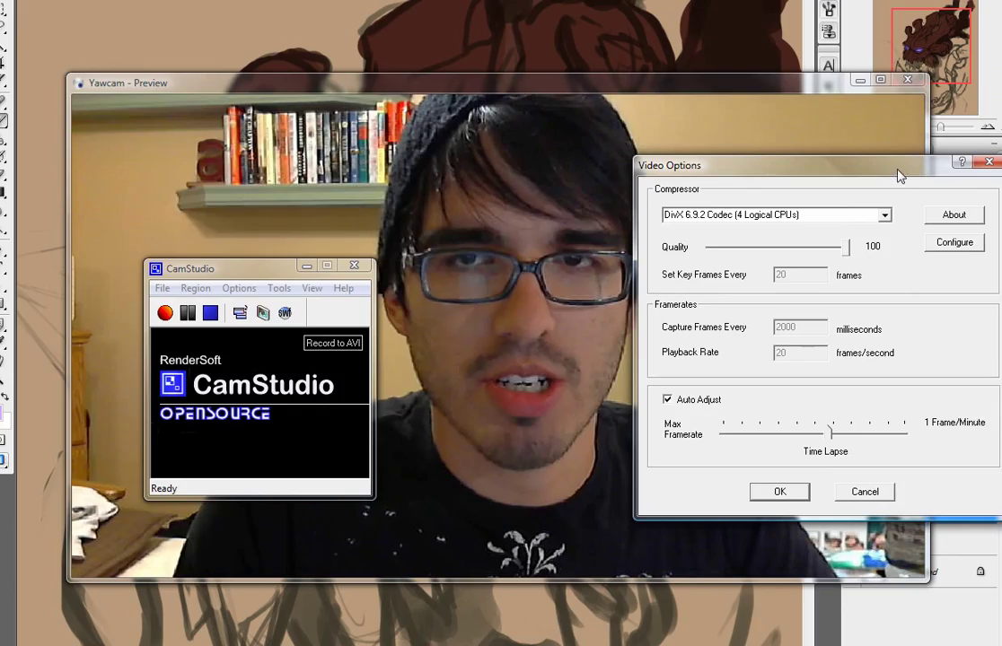
click(885, 217)
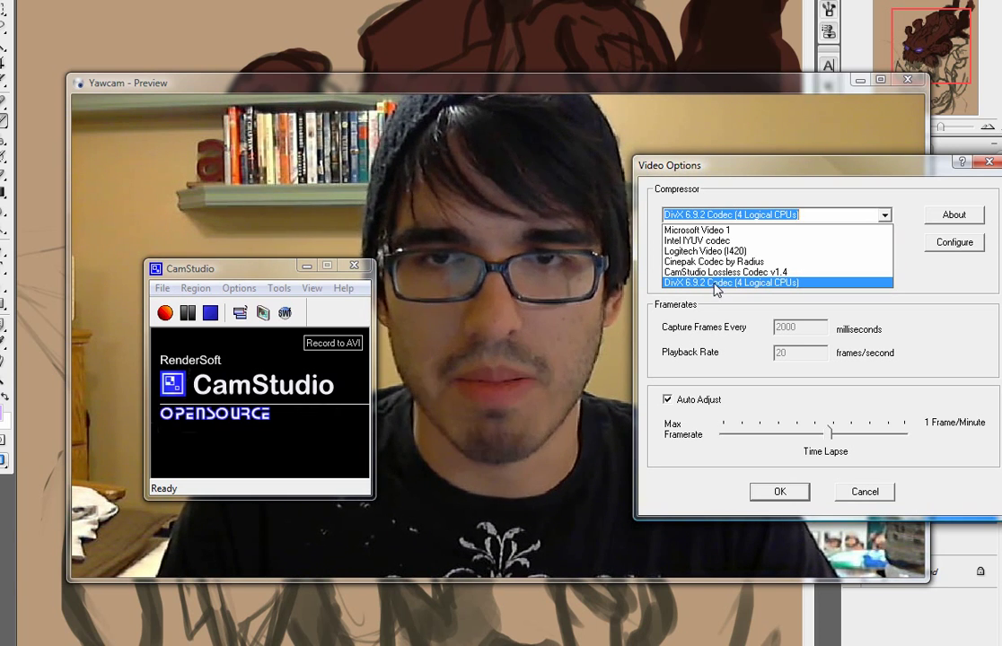
click(715, 283)
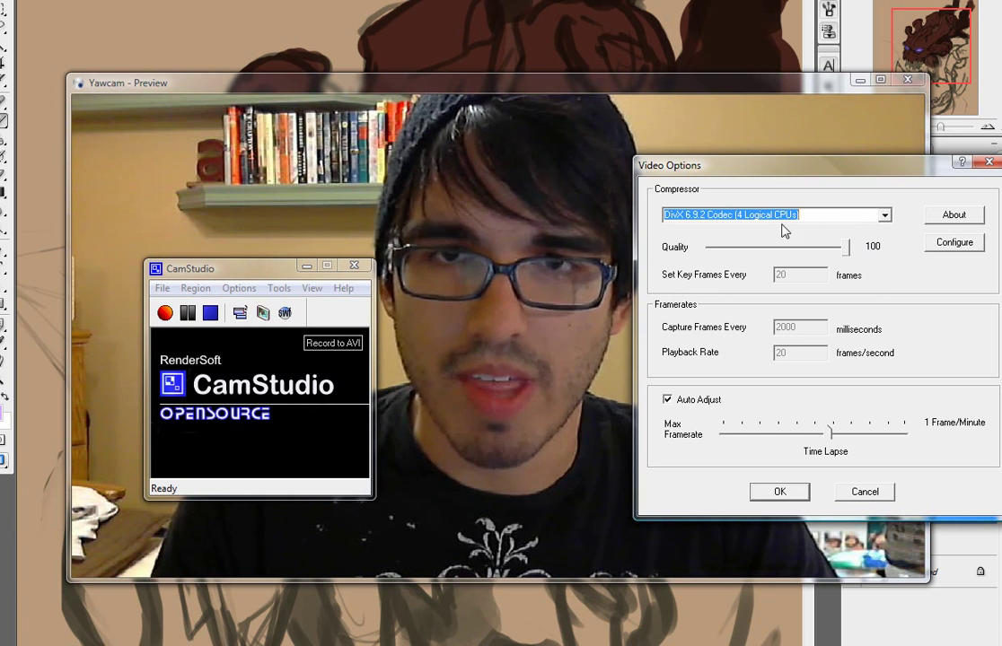
click(941, 219)
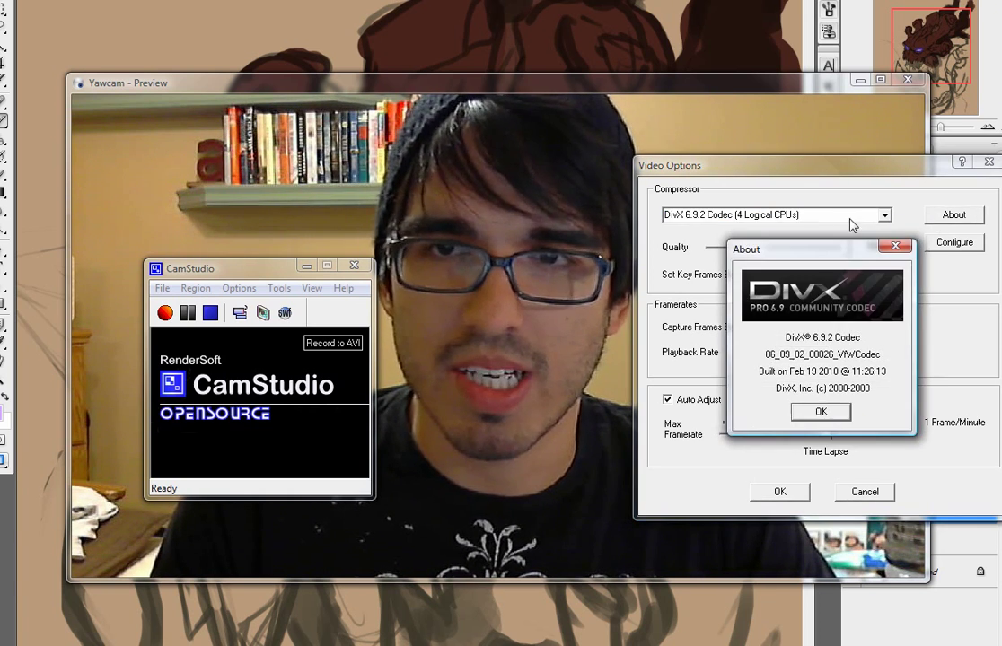
click(830, 410)
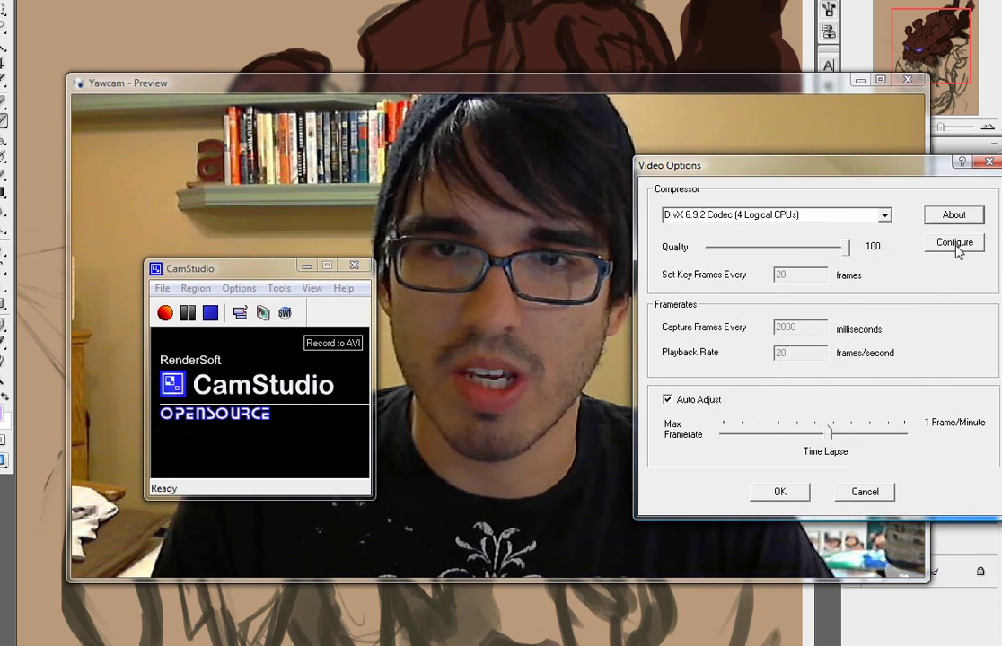
Configure the DivX codec with the 1080HD Profile as its certification profile and accept the codec properties
click(954, 244)
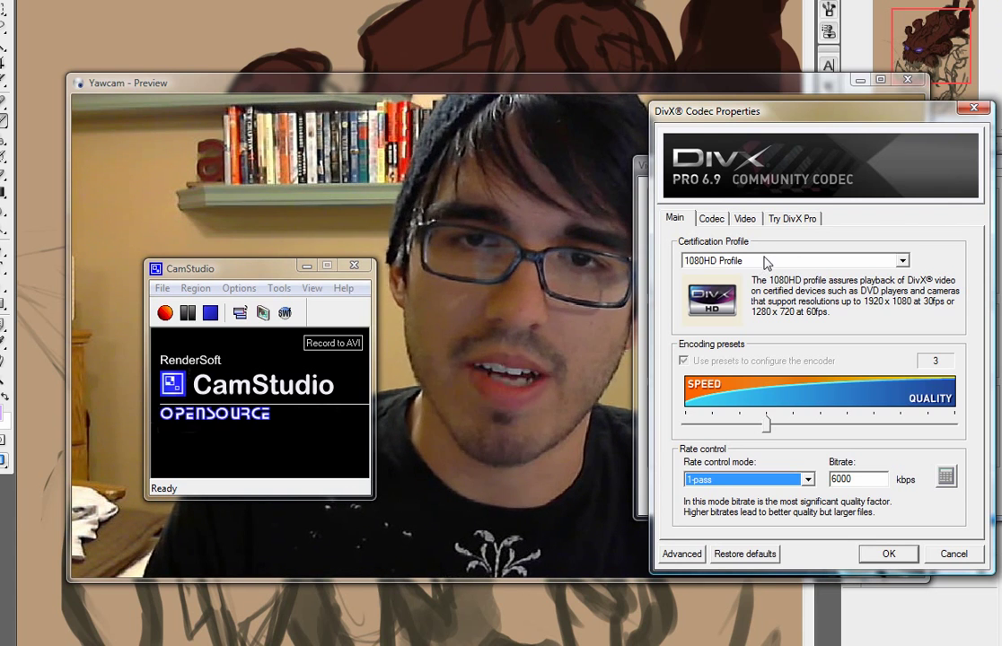
click(762, 261)
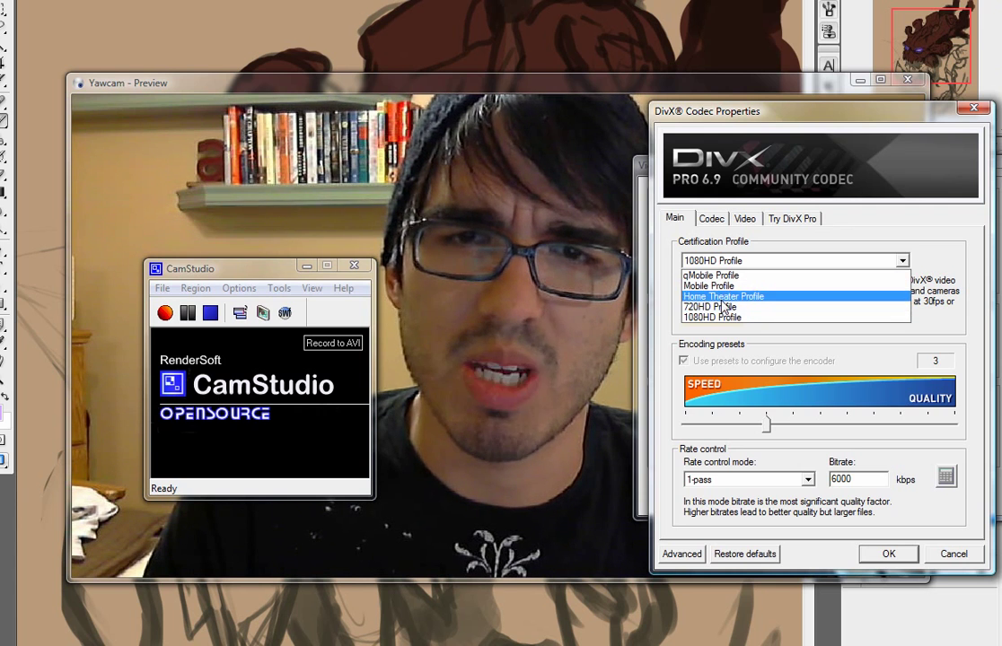
click(721, 318)
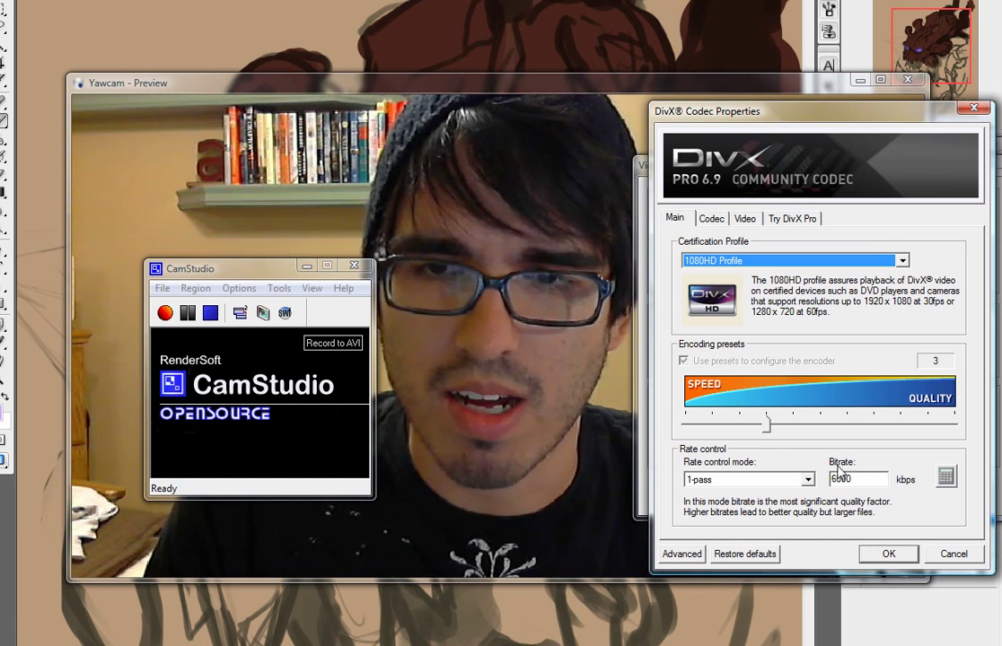
click(901, 560)
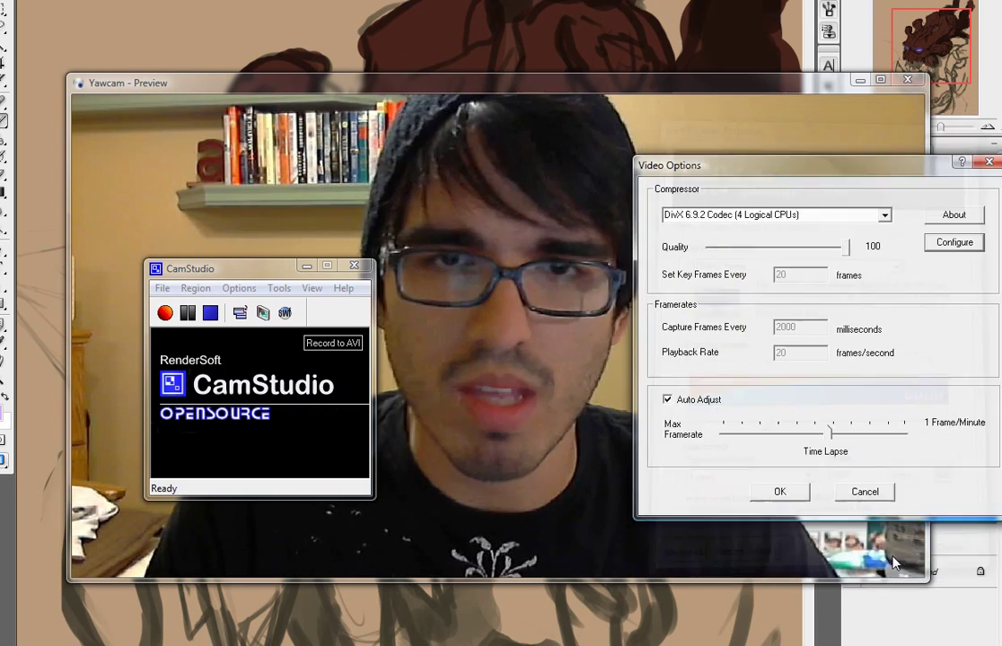
drag(786, 172, 792, 169)
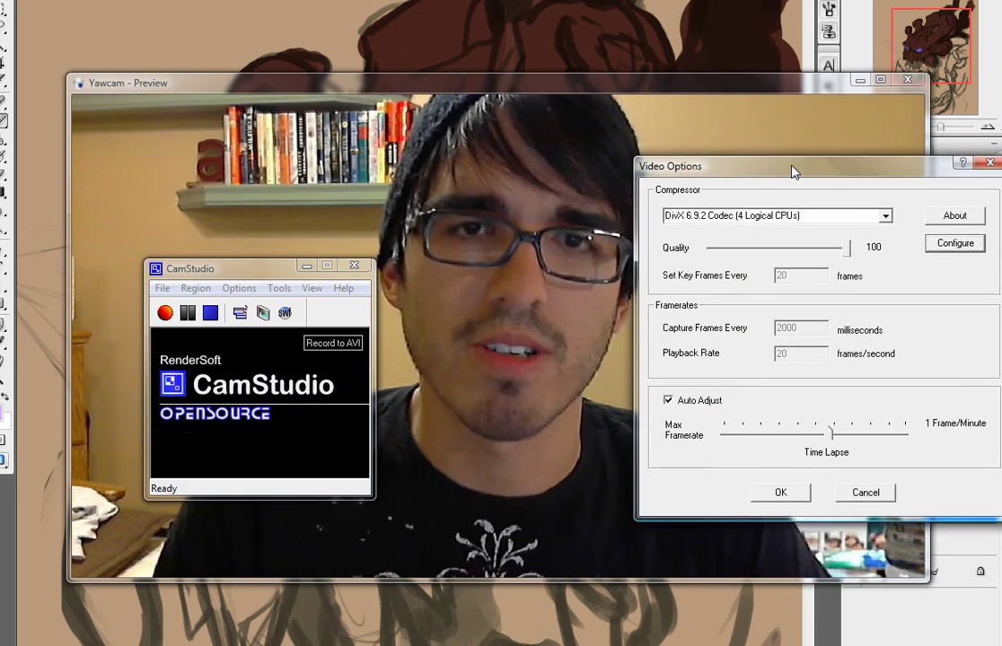